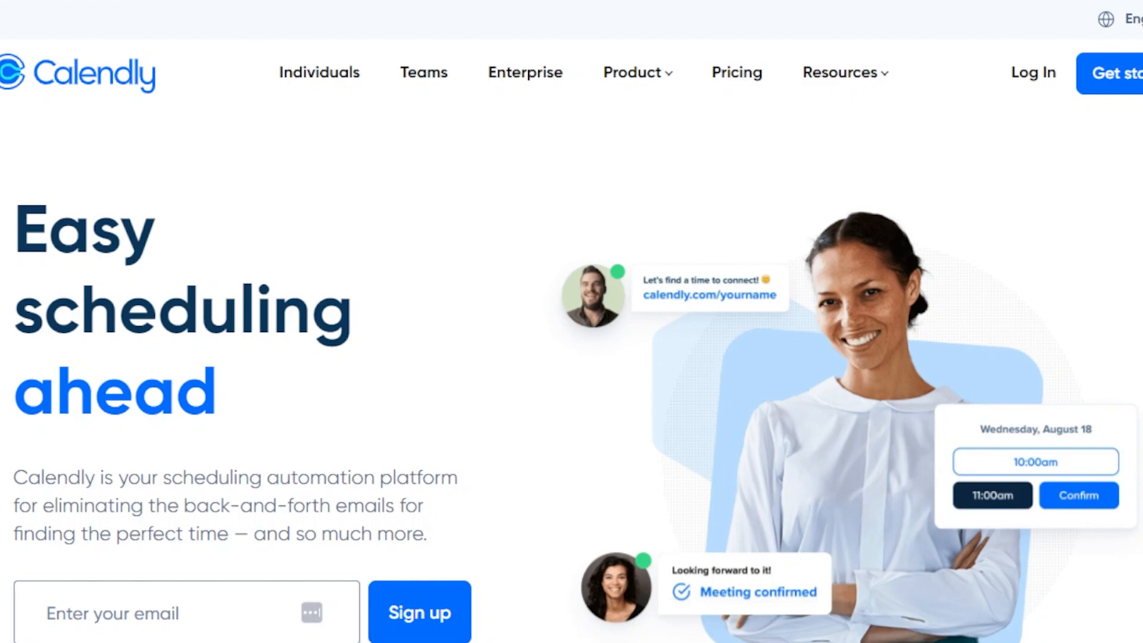
# Step: Look through the Calendly homepage, examining its feature sections and sign-up area
pyautogui.scroll(-10, 571, 357)
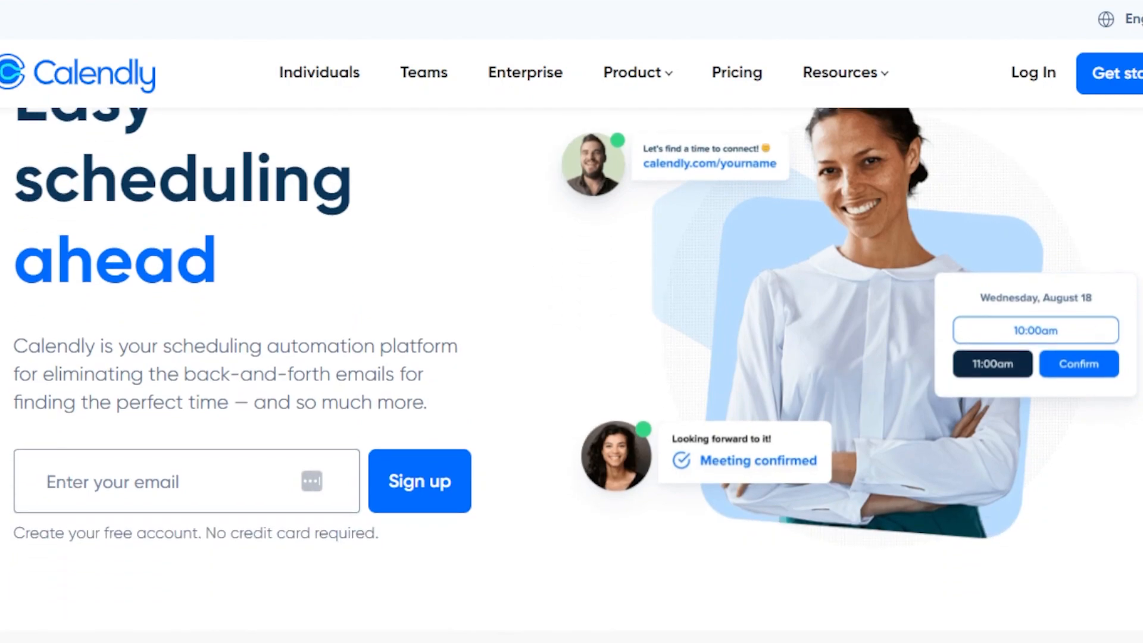
pyautogui.scroll(10, 571, 357)
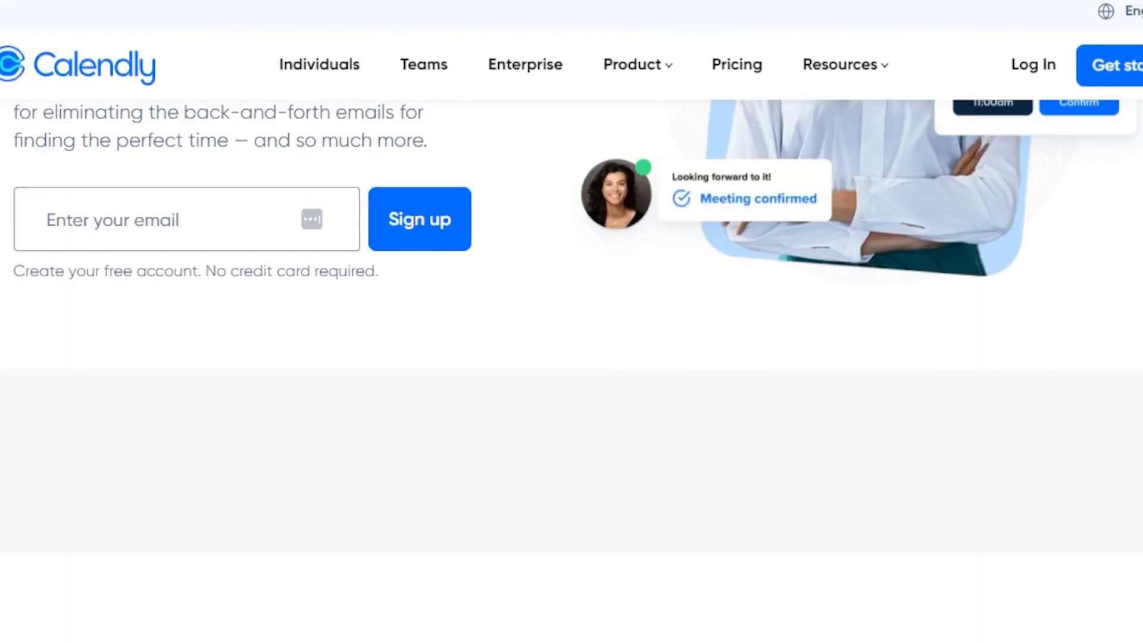
pyautogui.scroll(-10, 571, 357)
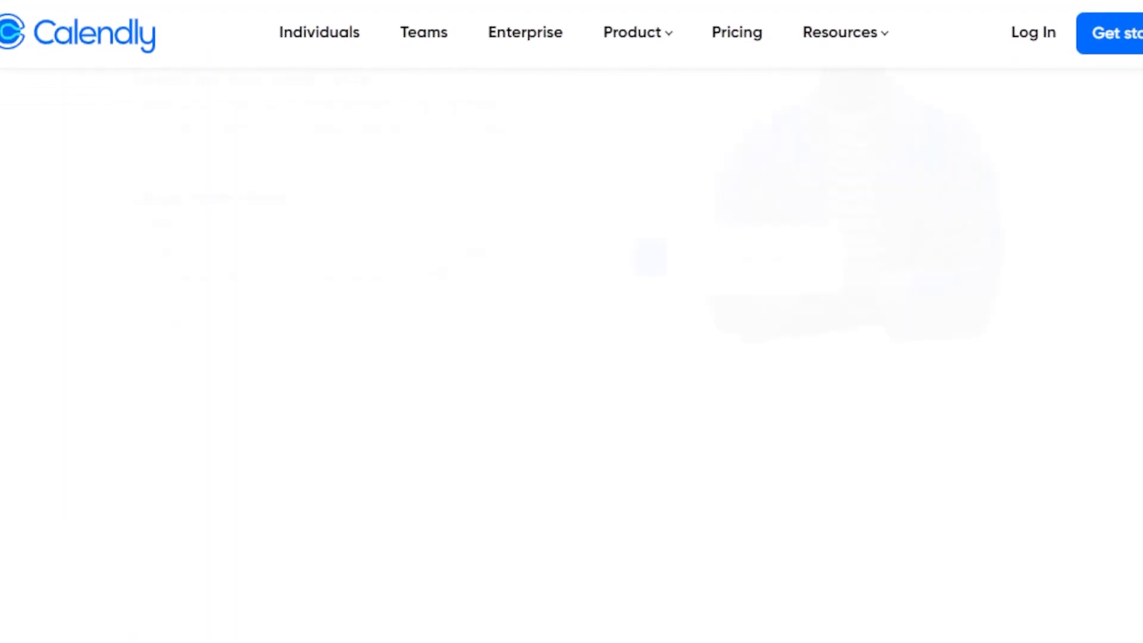
pyautogui.scroll(5, 572, 357)
pyautogui.scroll(-10, 571, 357)
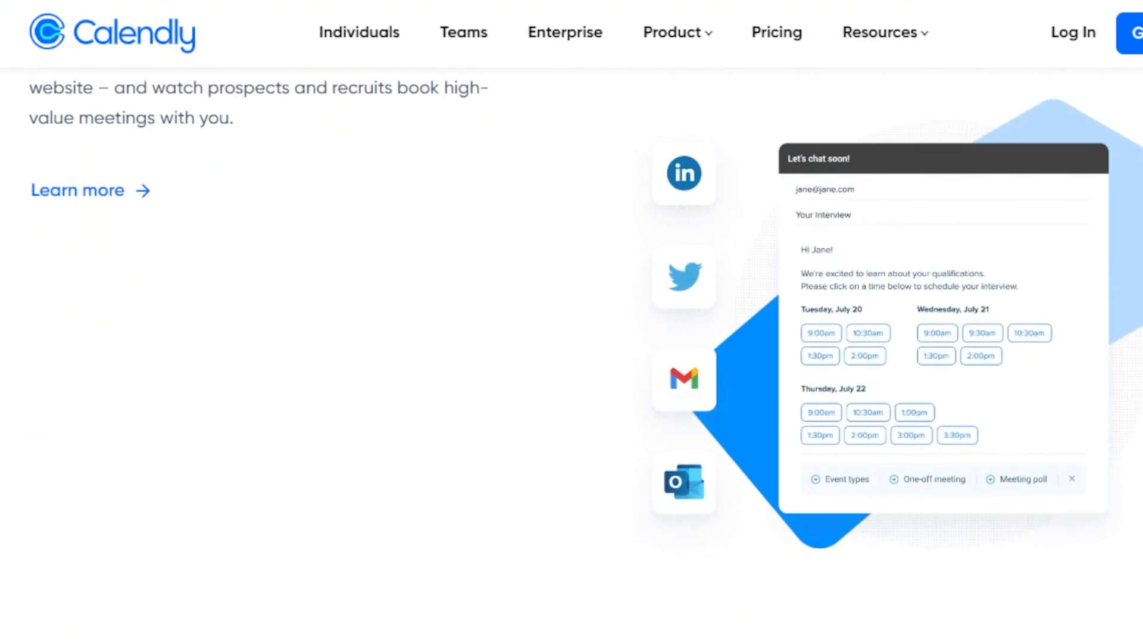
pyautogui.scroll(-10, 571, 357)
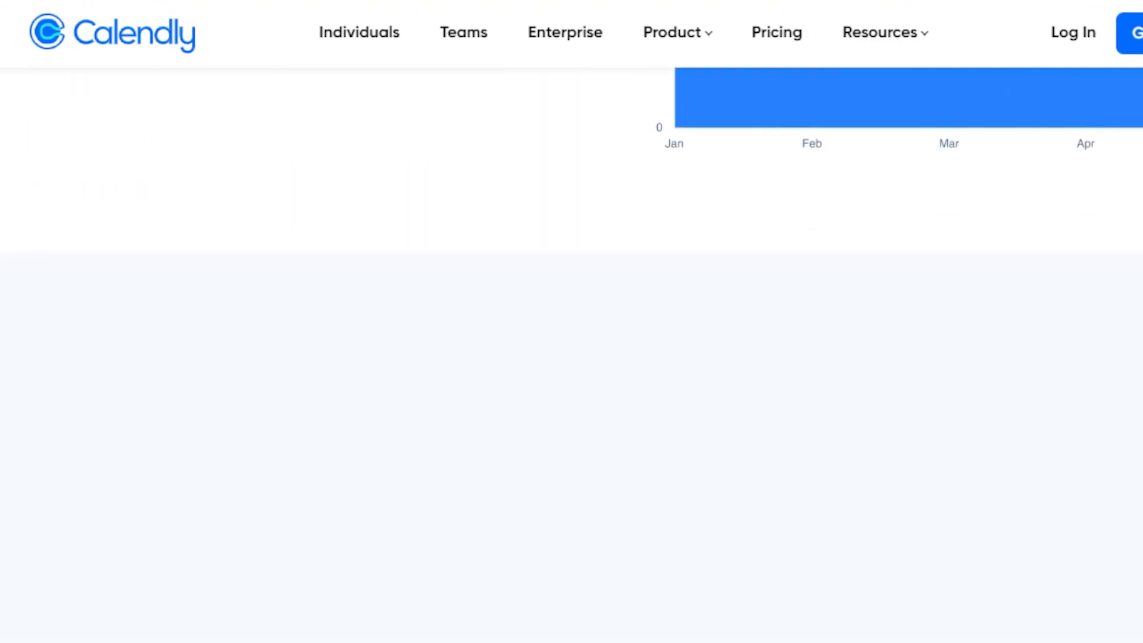
pyautogui.scroll(-10, 571, 357)
pyautogui.scroll(15, 571, 357)
pyautogui.scroll(5, 571, 357)
pyautogui.scroll(5, 867, 136)
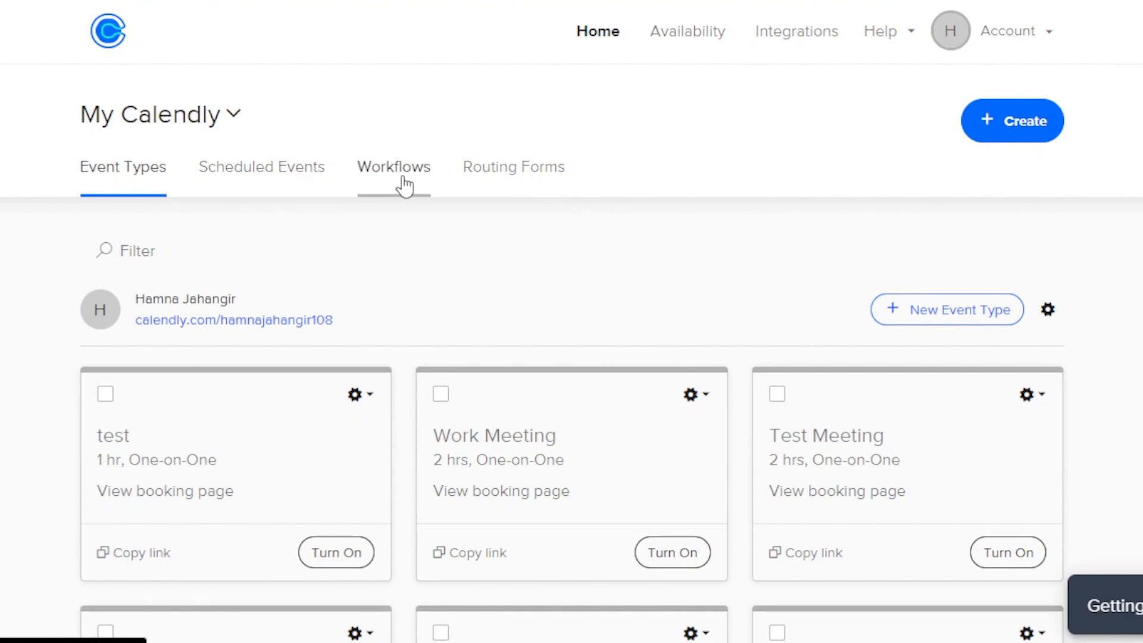
# Step: Create a new availability schedule named "working hours 1"
pyautogui.click(991, 137)
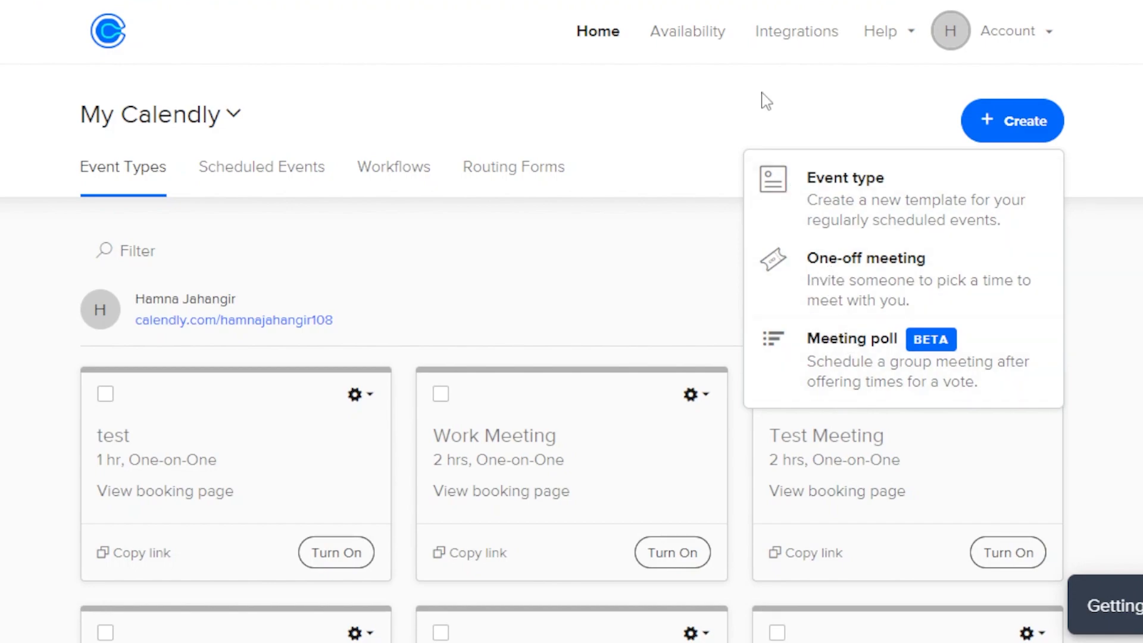
pyautogui.click(696, 41)
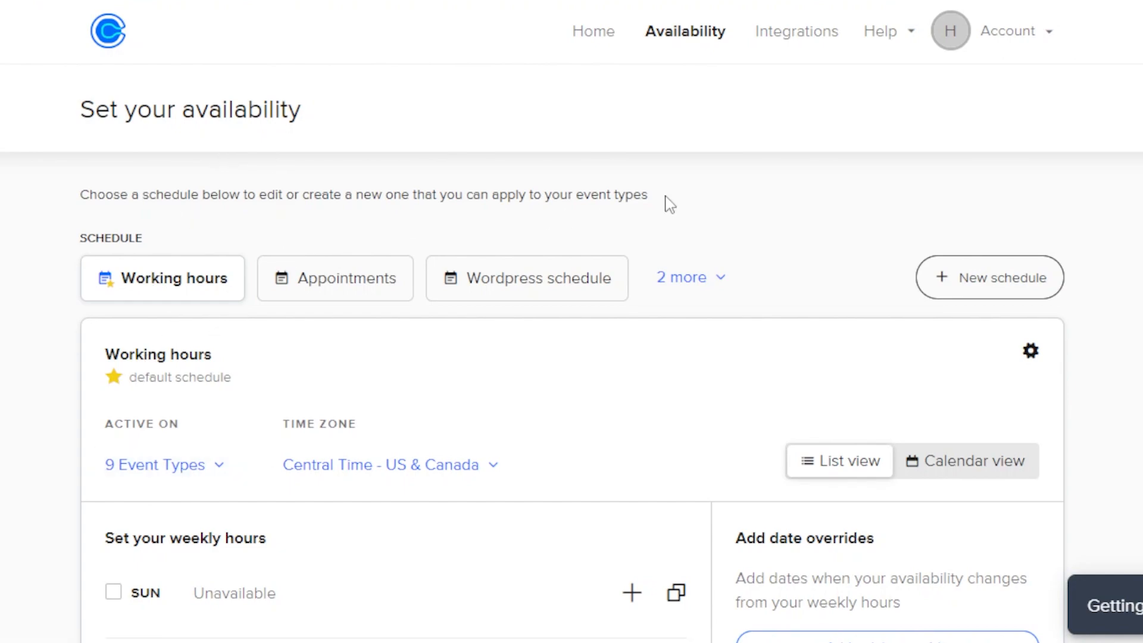
pyautogui.click(957, 279)
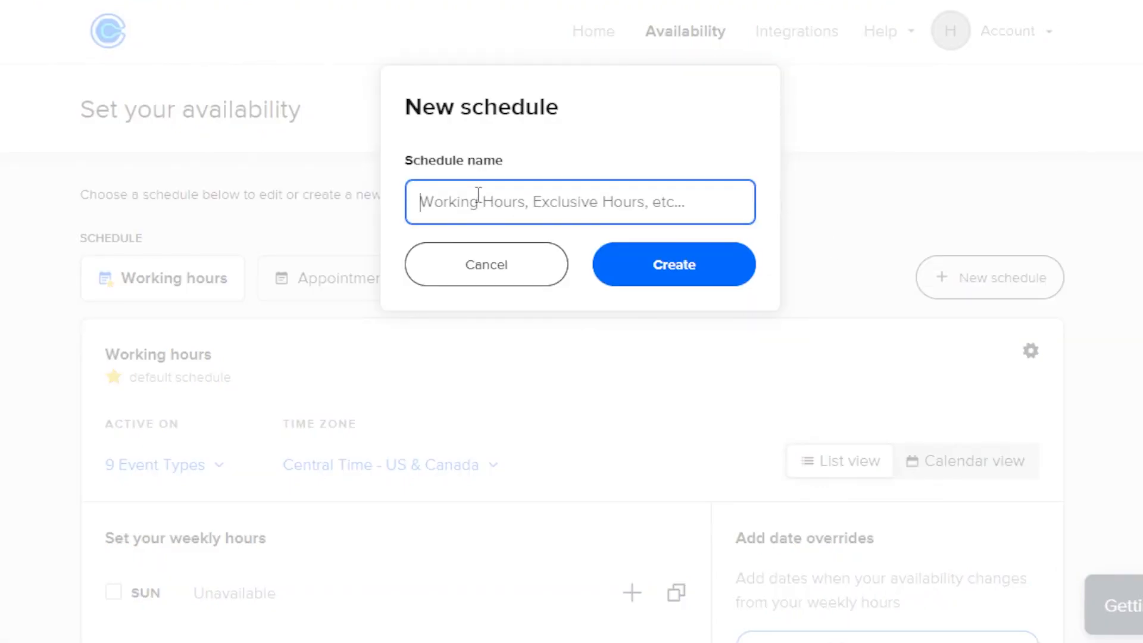
pyautogui.write('working hours 1')
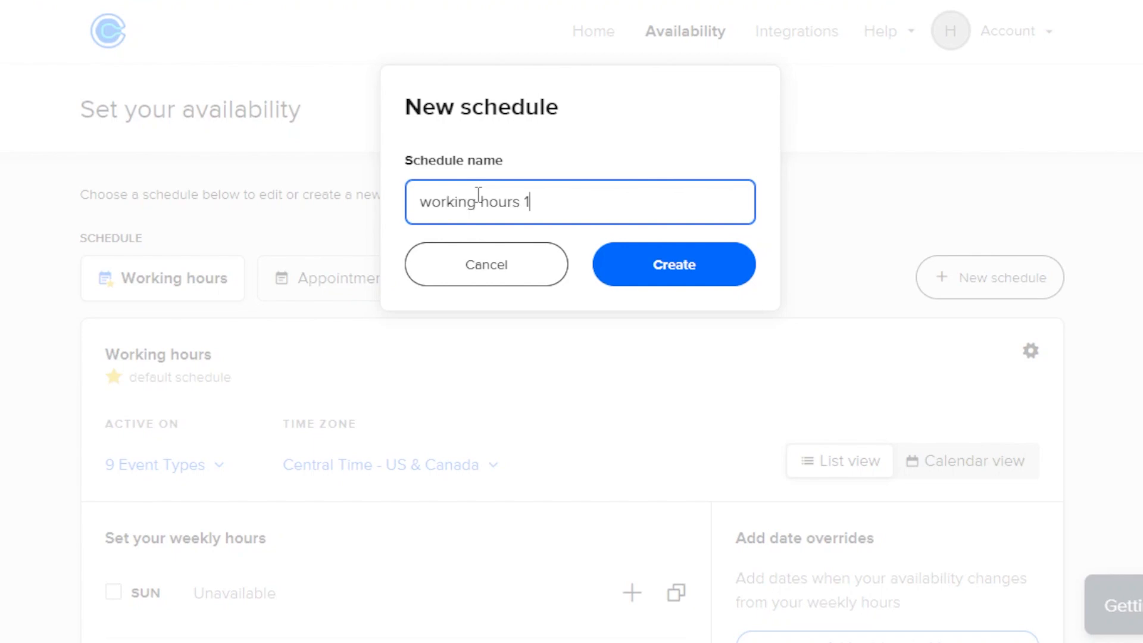
pyautogui.click(638, 259)
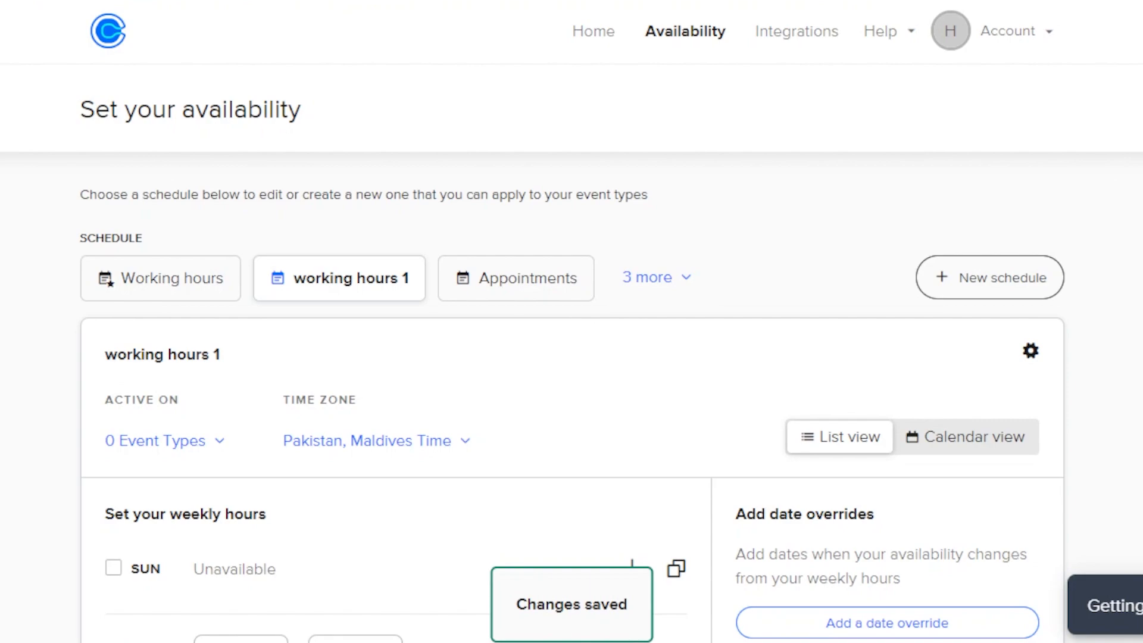
# Step: Review the event types that can be assigned to the new schedule and its default weekly hours
pyautogui.scroll(-5, 571, 357)
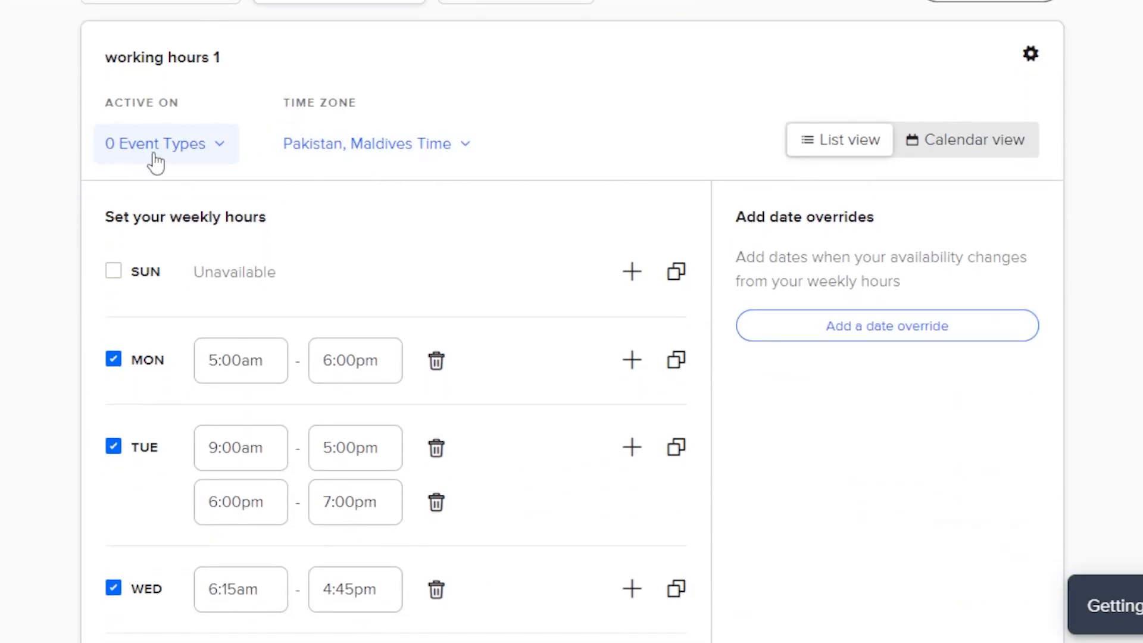
pyautogui.click(201, 153)
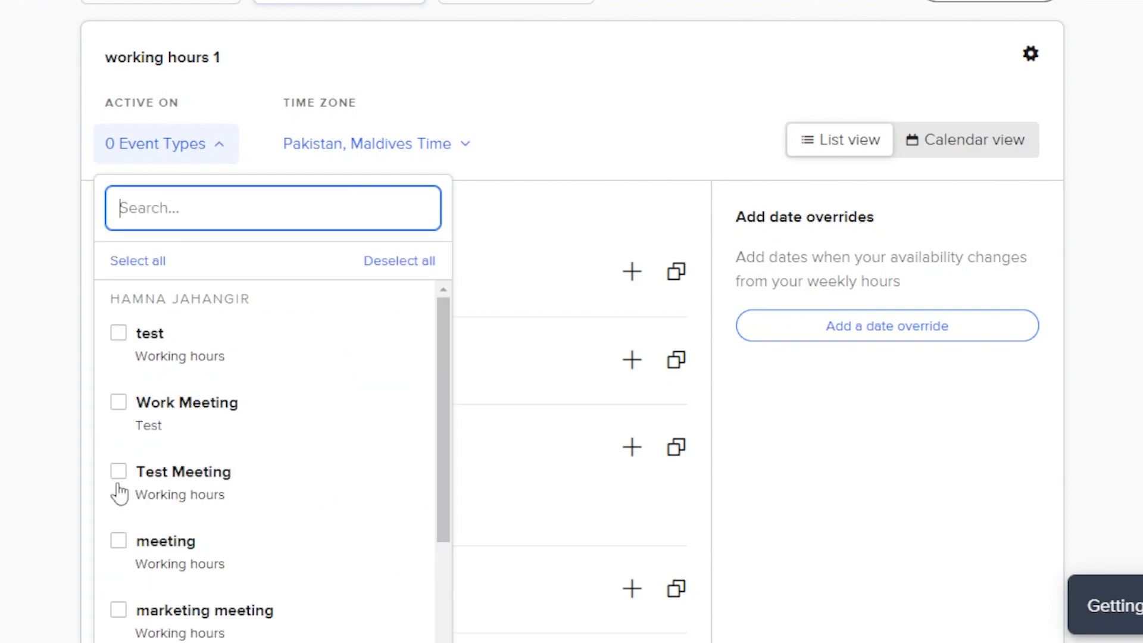
pyautogui.click(12, 280)
pyautogui.scroll(-3, 571, 333)
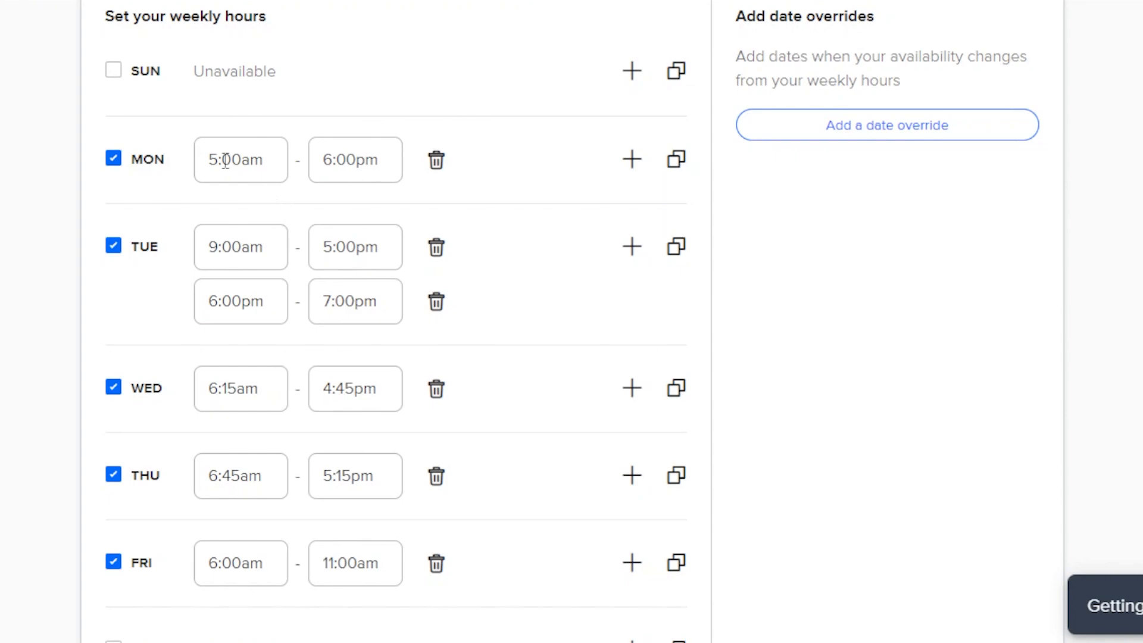
pyautogui.scroll(-3, 571, 333)
pyautogui.scroll(3, 571, 333)
pyautogui.scroll(-1, 571, 333)
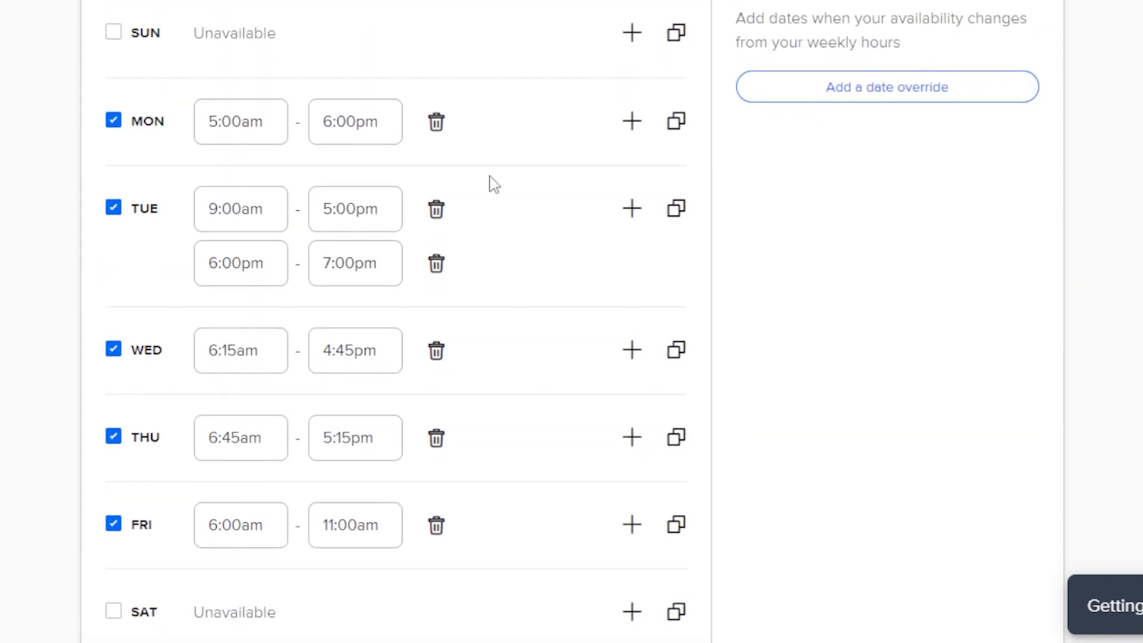
pyautogui.click(113, 611)
pyautogui.click(113, 611)
# Step: Set Monday's hours in the "working hours 1" schedule to 9:00am through 10:00pm
pyautogui.click(233, 122)
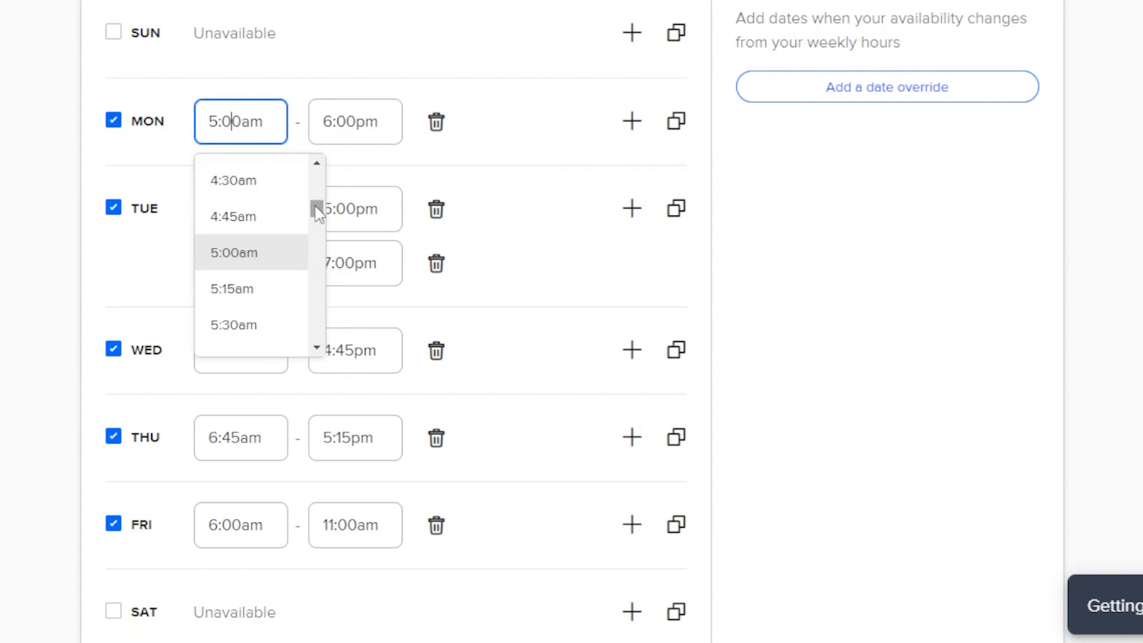
pyautogui.moveTo(317, 206); pyautogui.dragTo(319, 232)
pyautogui.click(234, 265)
pyautogui.click(353, 135)
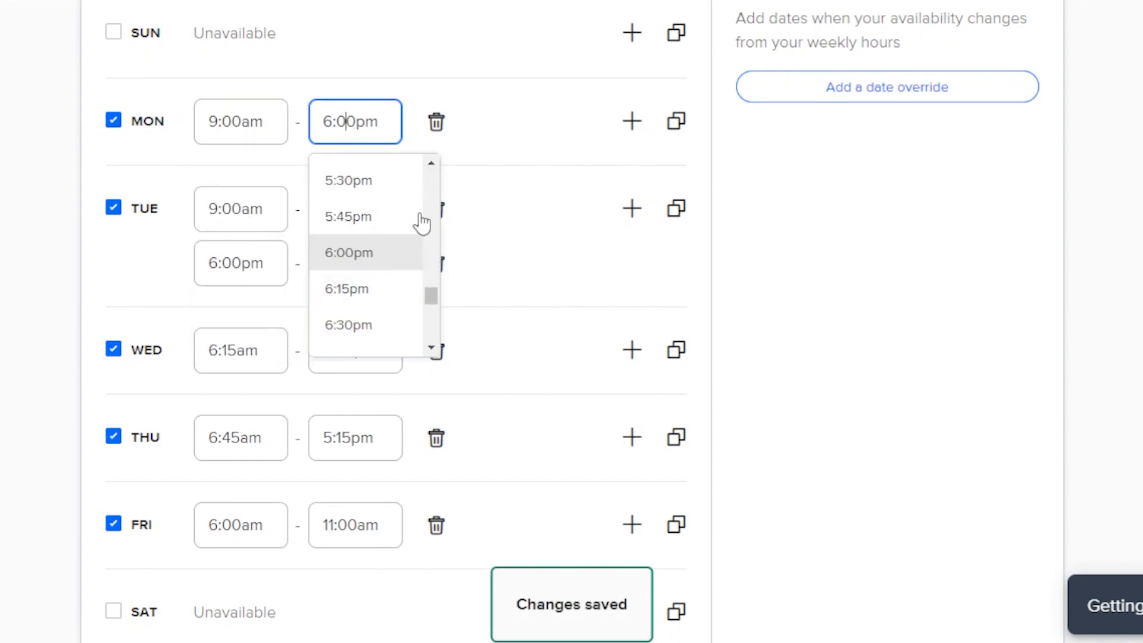
pyautogui.moveTo(434, 295); pyautogui.dragTo(435, 323)
pyautogui.click(379, 321)
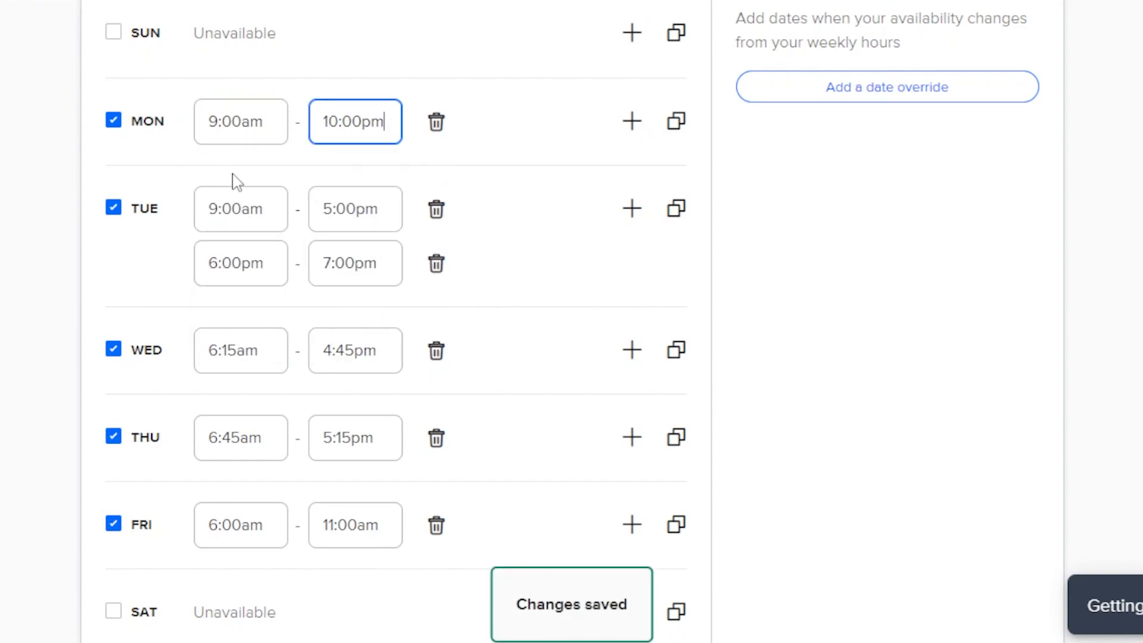
pyautogui.click(233, 134)
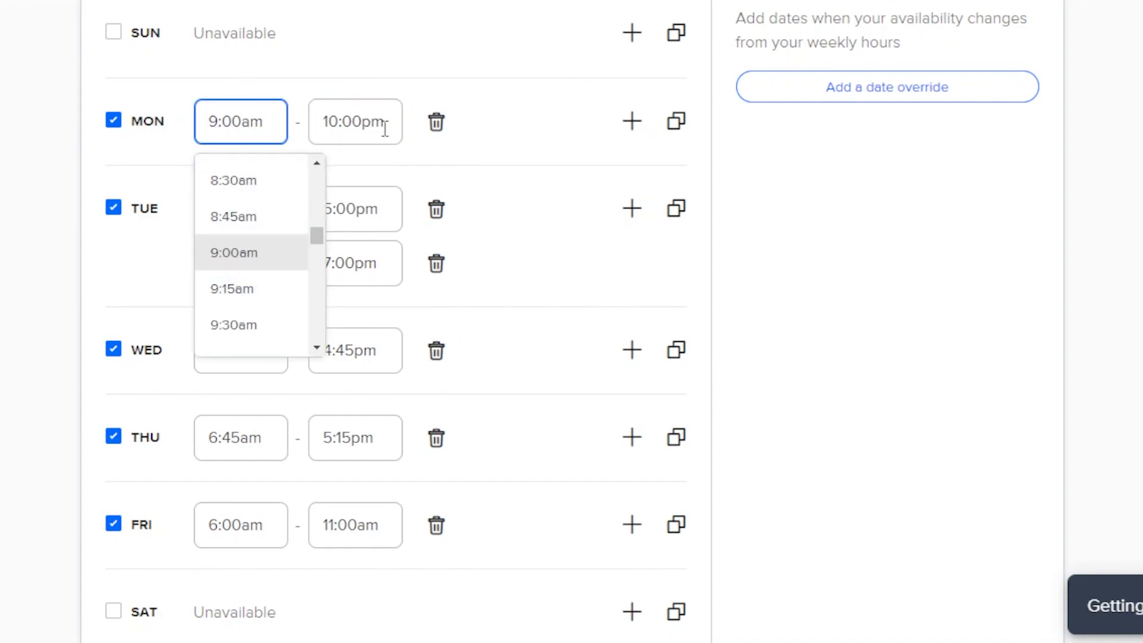
pyautogui.click(464, 157)
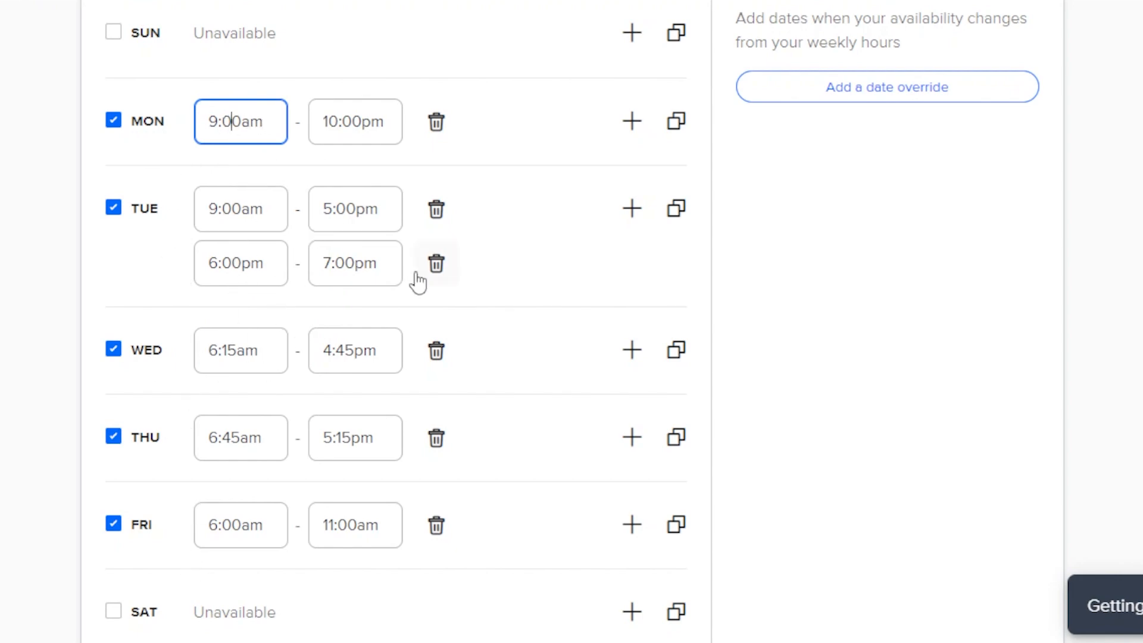
# Step: Delete Tuesday's 6:00pm to 7:00pm interval and copy Monday's hours to Tuesday, Wednesday, Thursday and Friday
pyautogui.click(436, 263)
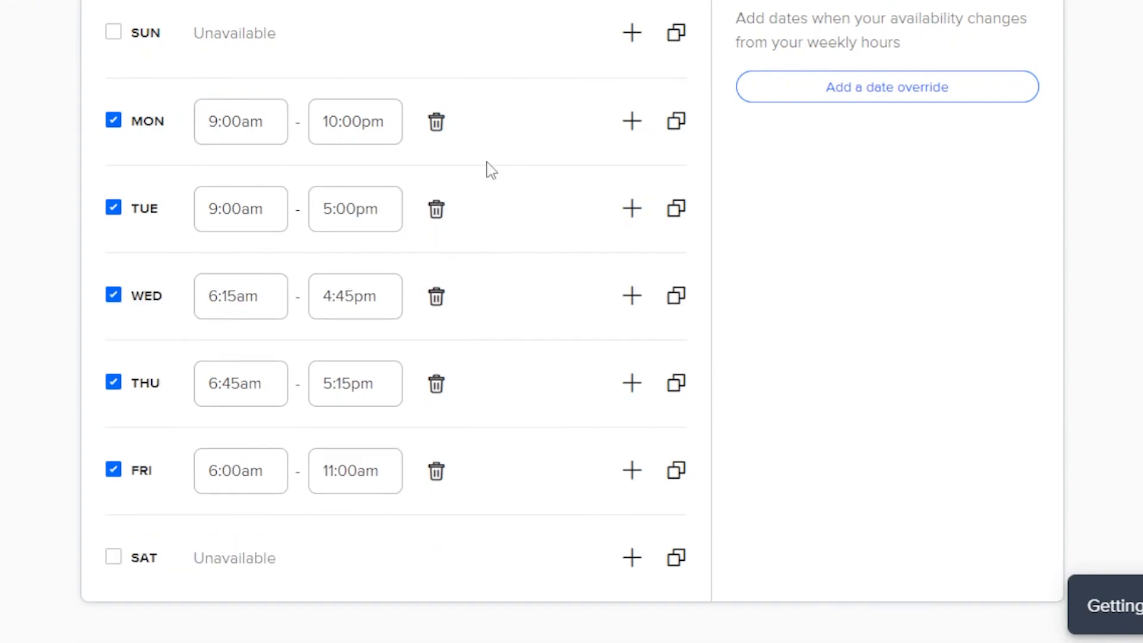
pyautogui.click(673, 124)
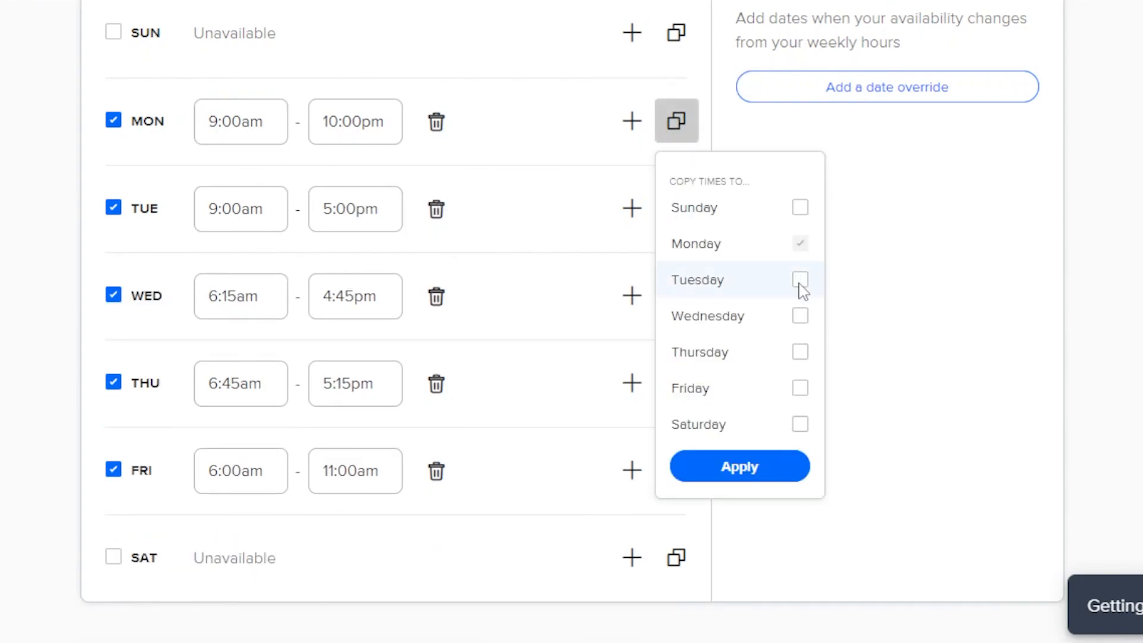
pyautogui.click(800, 316)
pyautogui.click(800, 354)
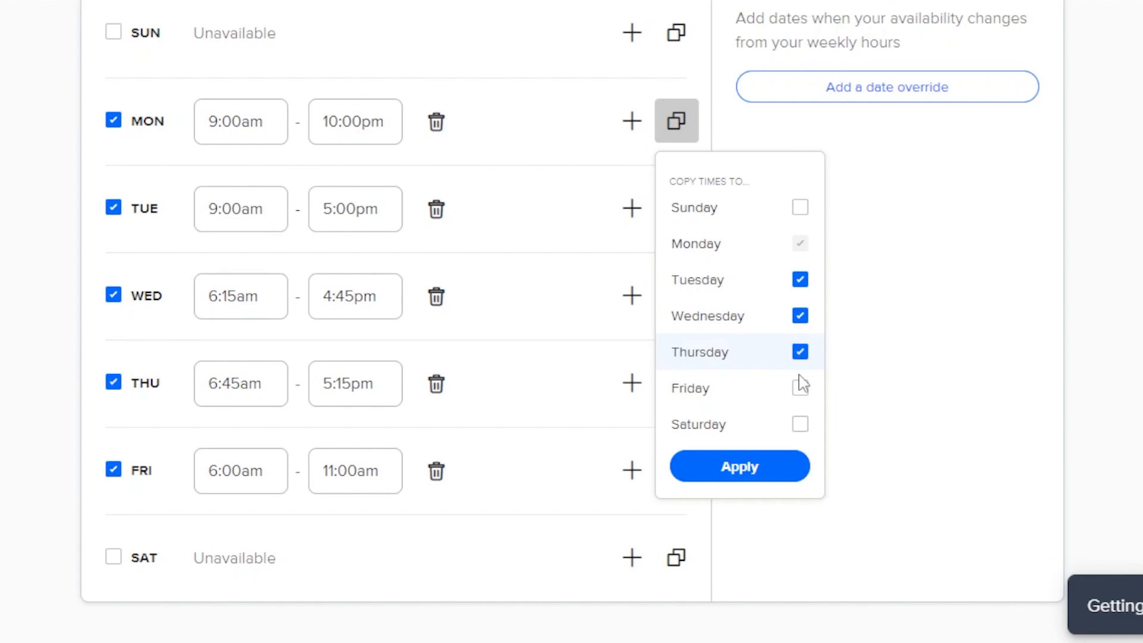
pyautogui.click(800, 388)
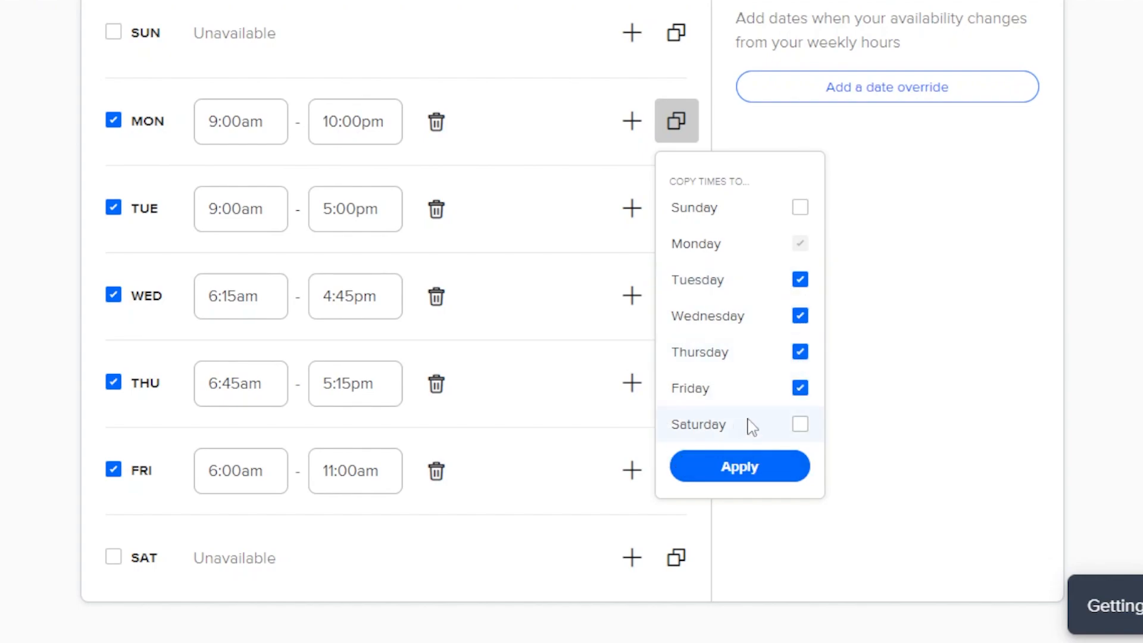
pyautogui.click(738, 468)
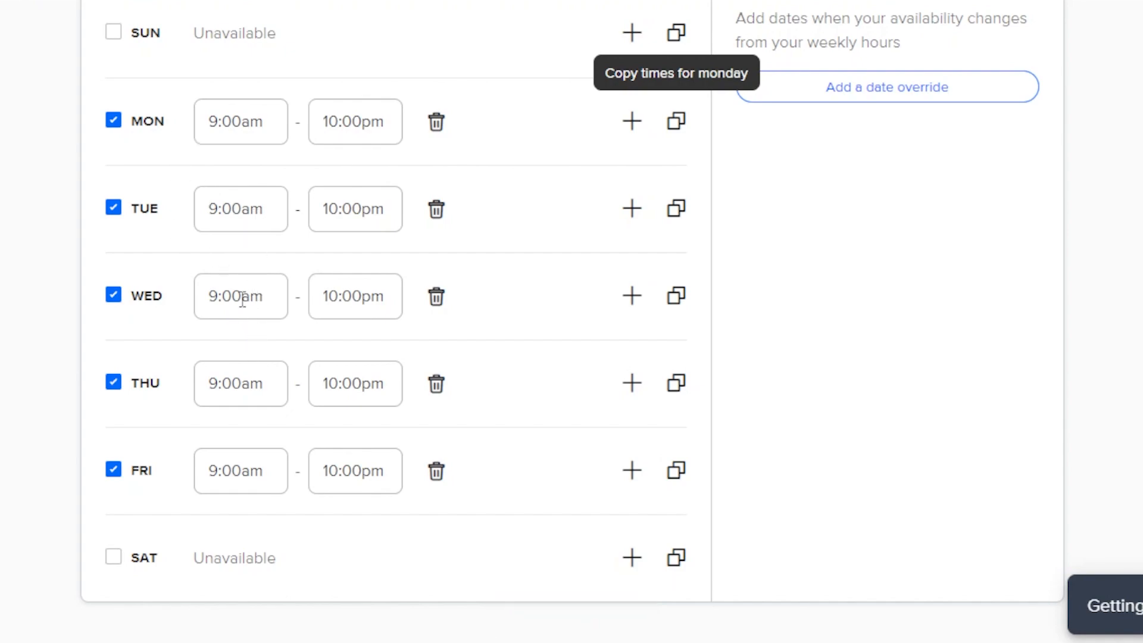
# Step: Add a second time interval to Wednesday's hours and delete it again
pyautogui.click(244, 463)
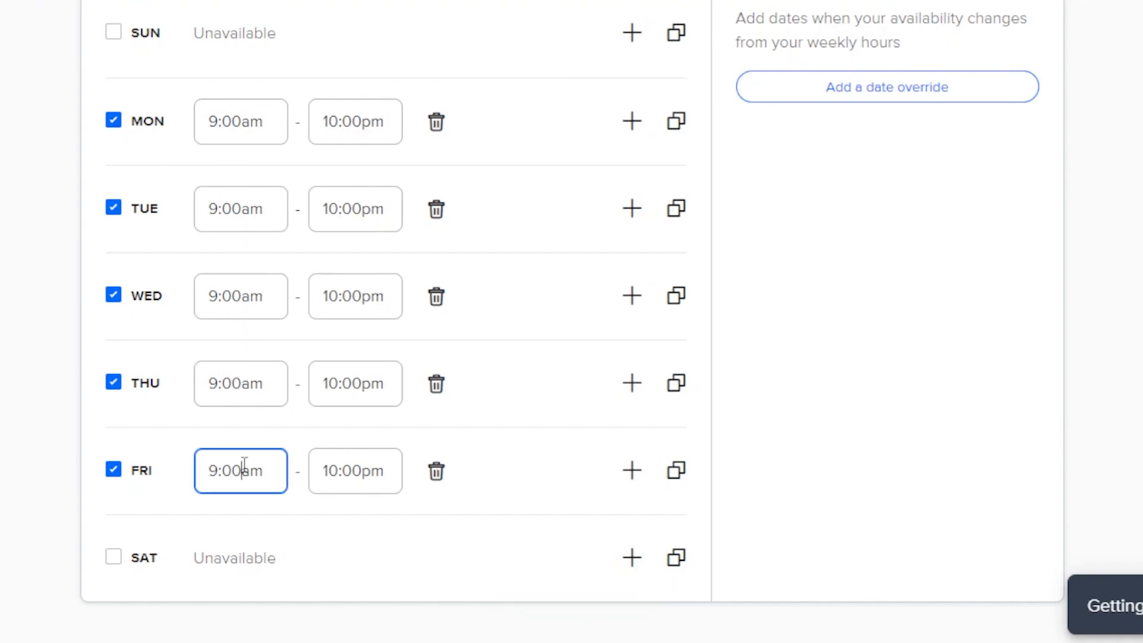
pyautogui.click(358, 468)
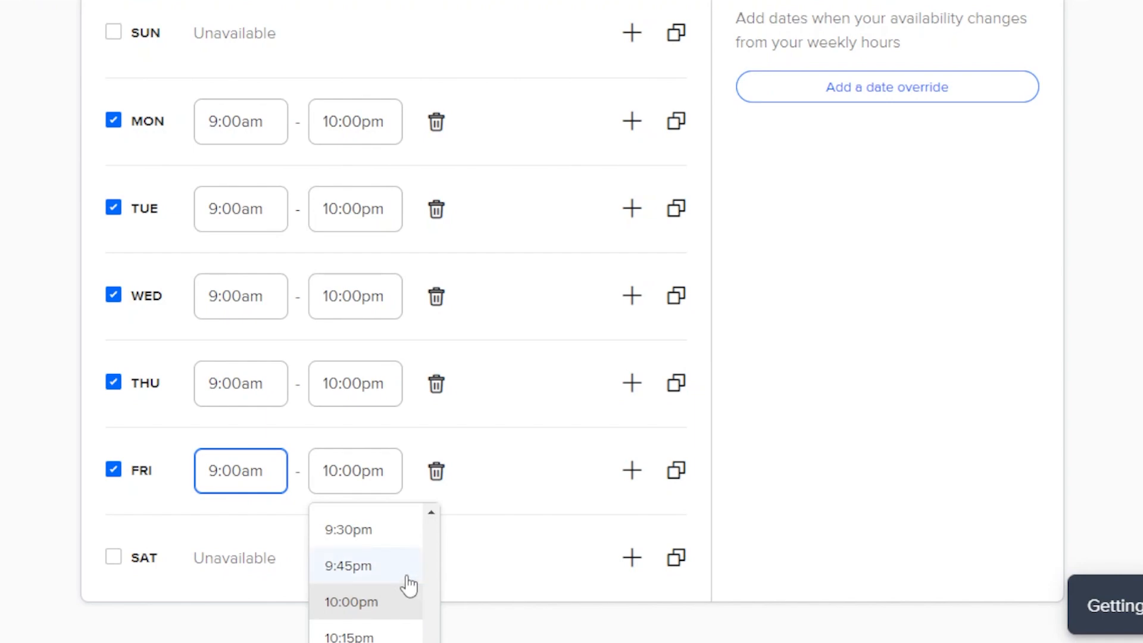
pyautogui.click(633, 297)
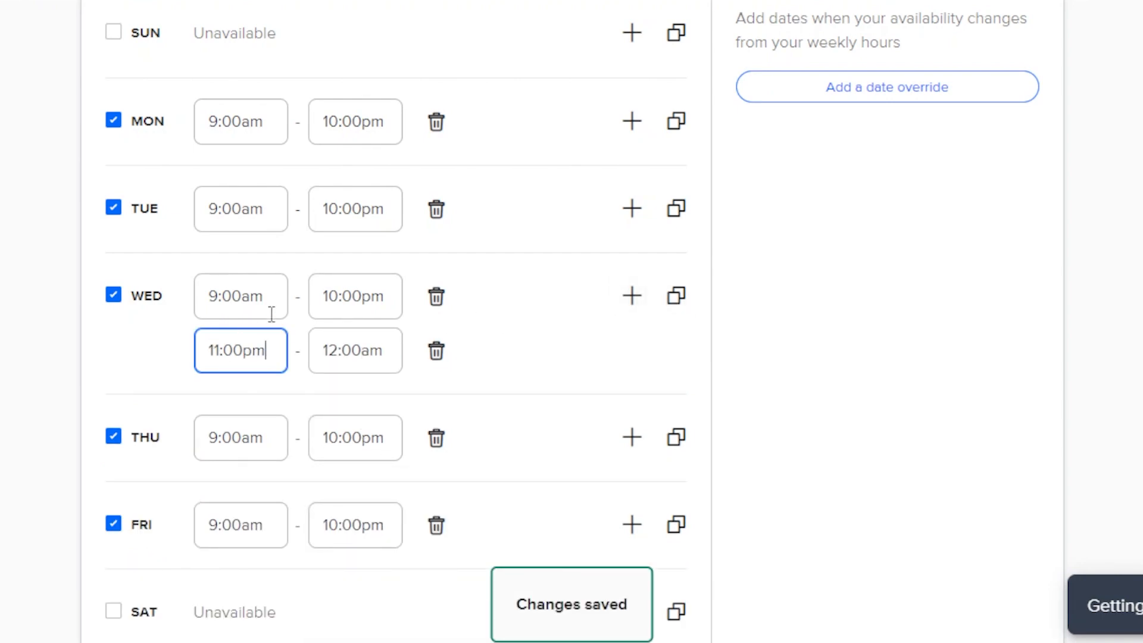
pyautogui.click(437, 354)
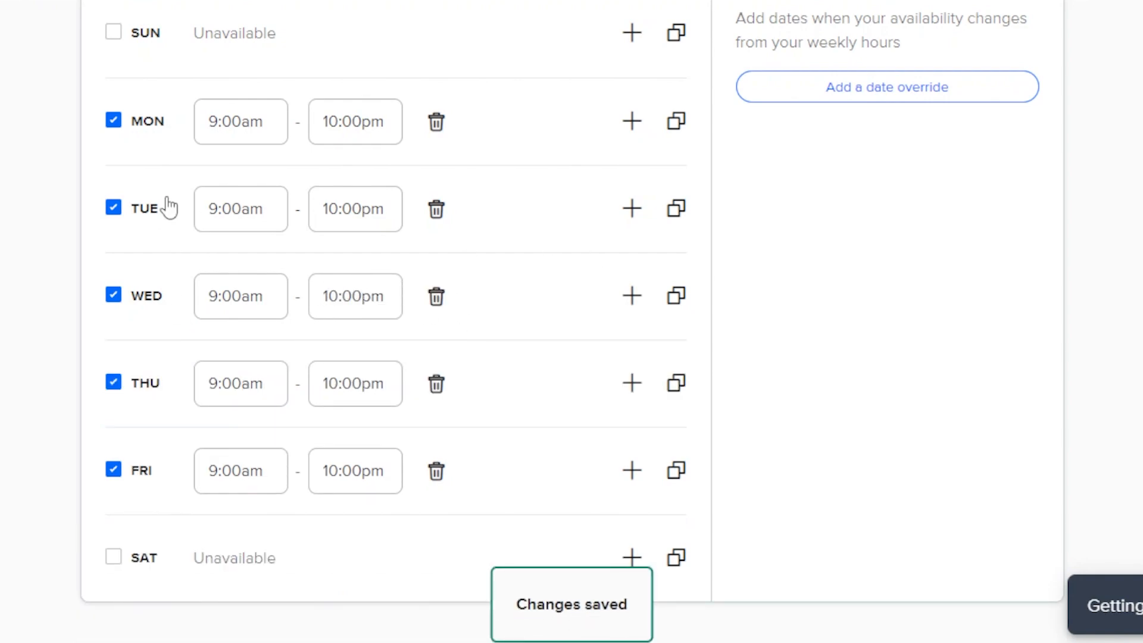
# Step: Start a new one-off meeting from the home page and set its duration to 1 hour
pyautogui.scroll(6, 571, 321)
pyautogui.scroll(-7, 572, 321)
pyautogui.scroll(4, 571, 321)
pyautogui.scroll(-3, 571, 322)
pyautogui.scroll(8, 571, 321)
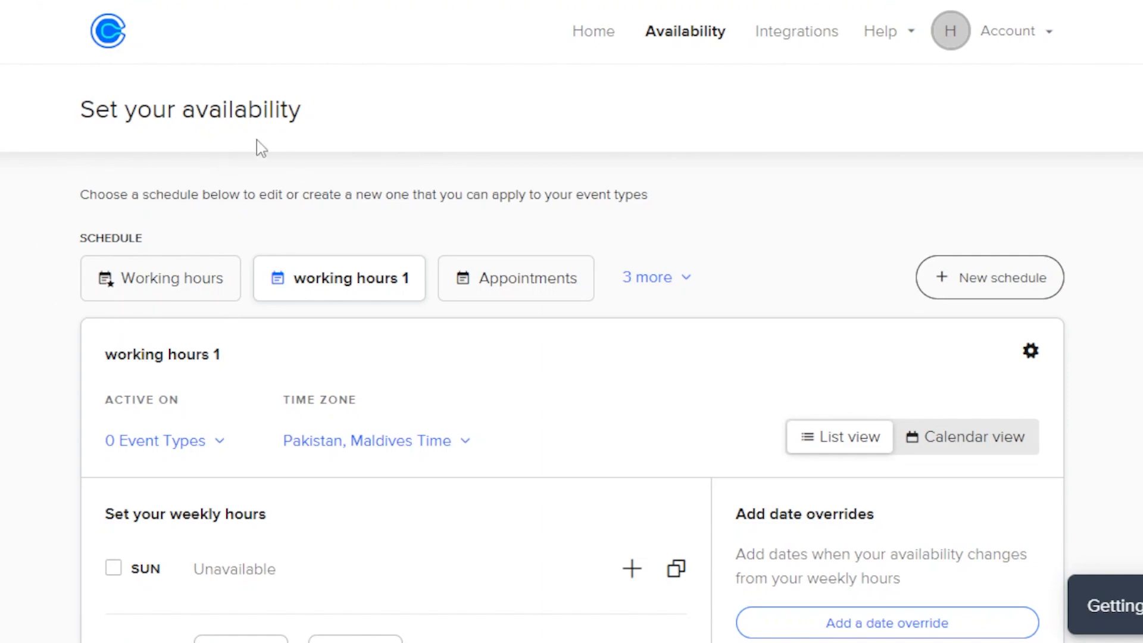
pyautogui.click(606, 48)
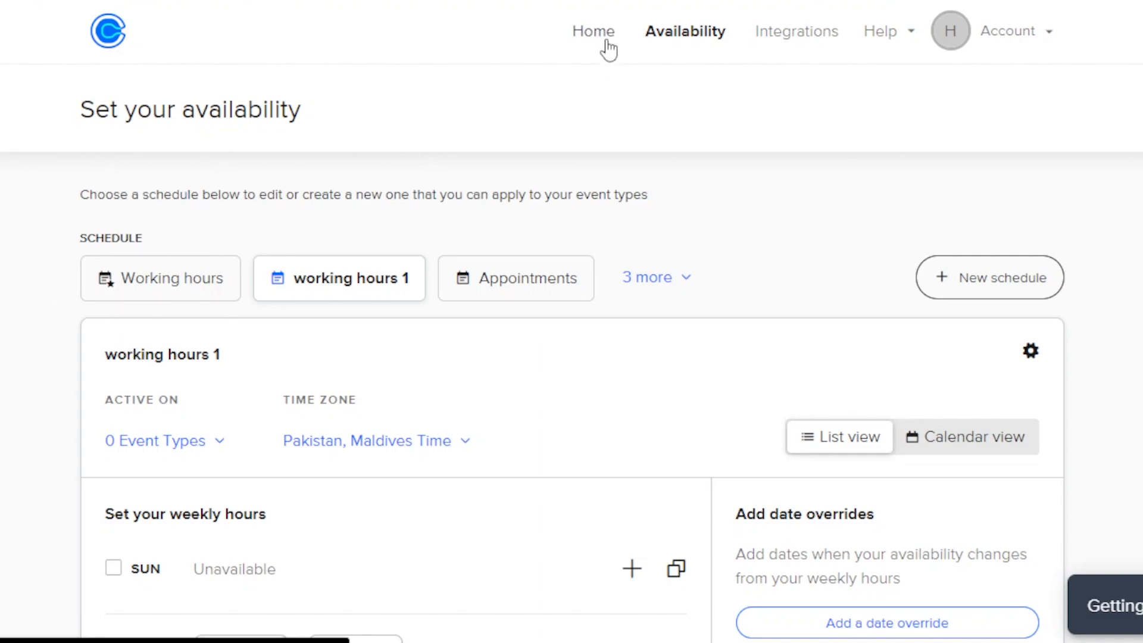
pyautogui.click(1015, 126)
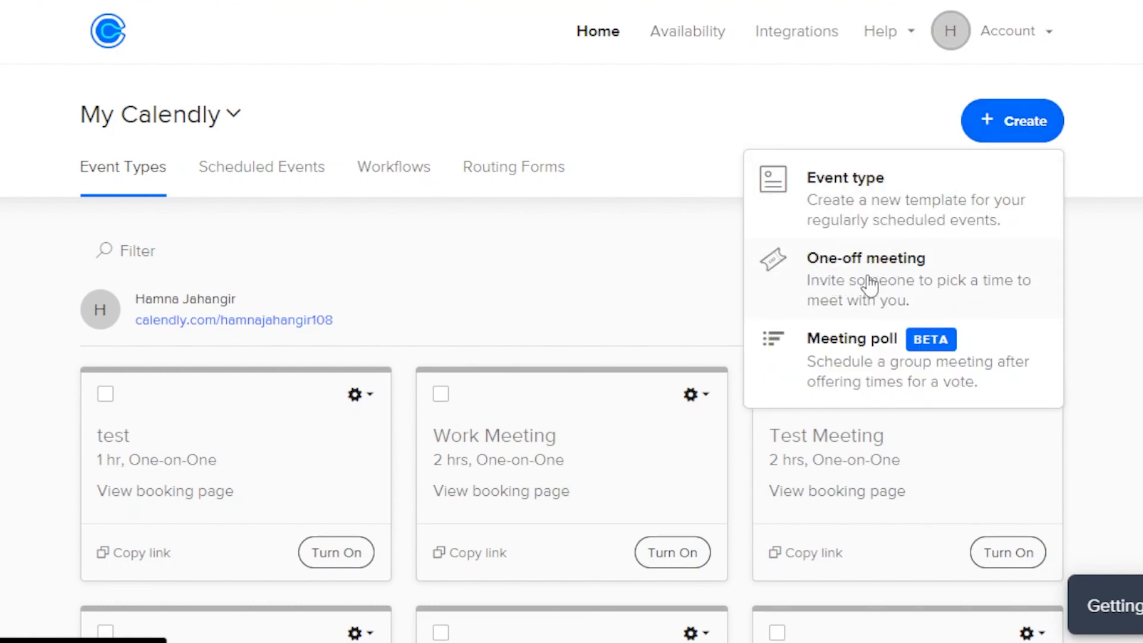
pyautogui.click(887, 284)
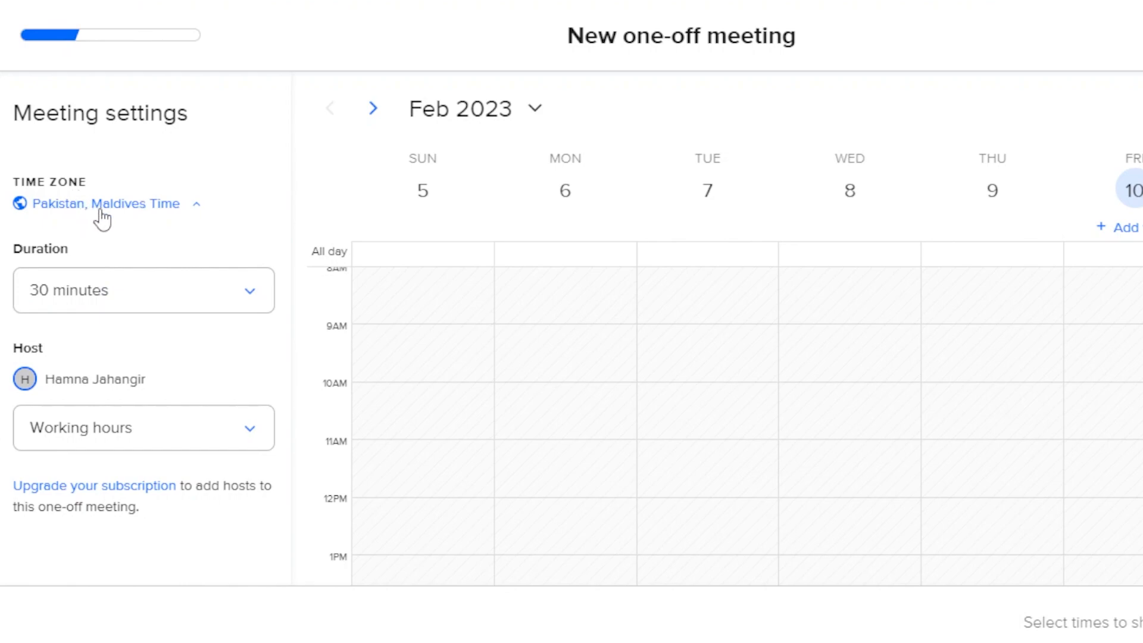
pyautogui.click(181, 296)
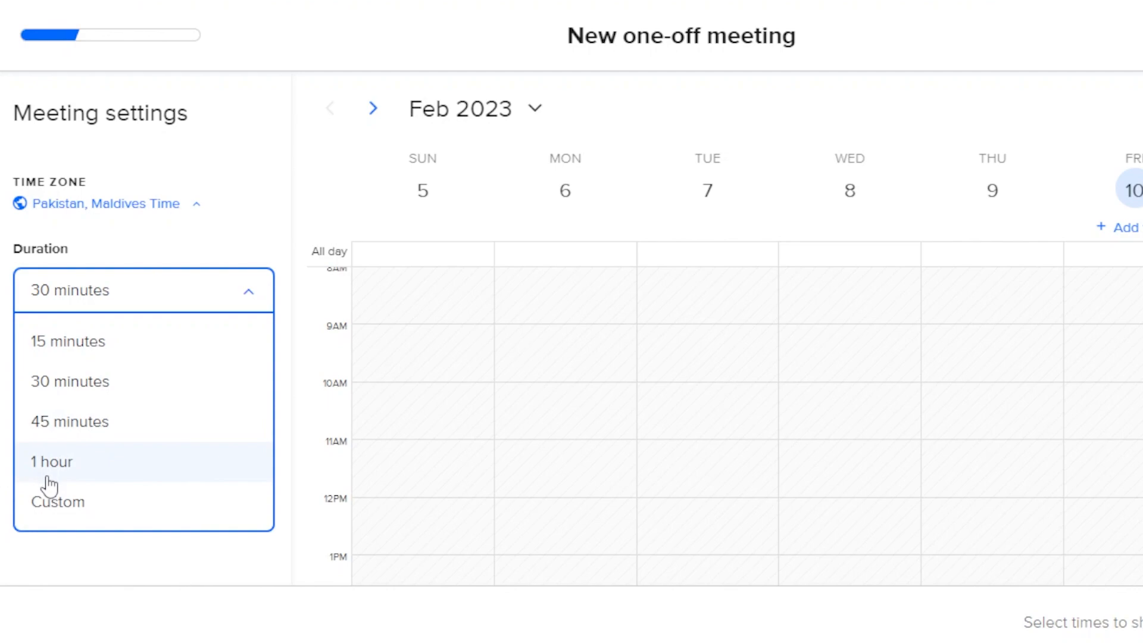
pyautogui.click(69, 476)
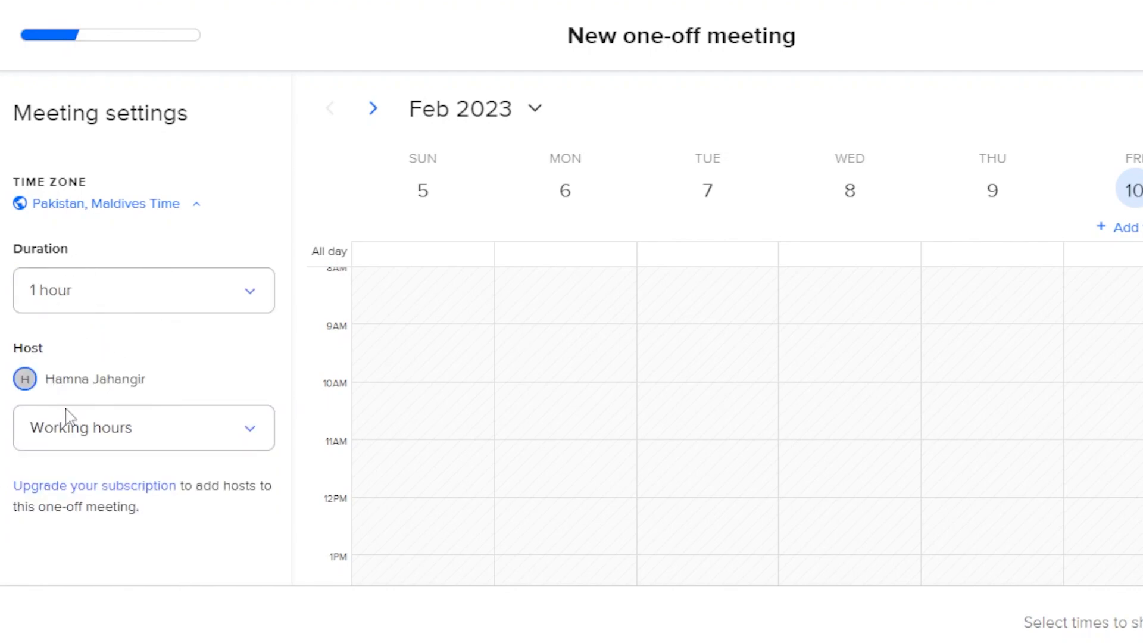
# Step: Assign the "working hours 1" schedule to the host and continue to the meeting details with one time on one day offered
pyautogui.click(176, 438)
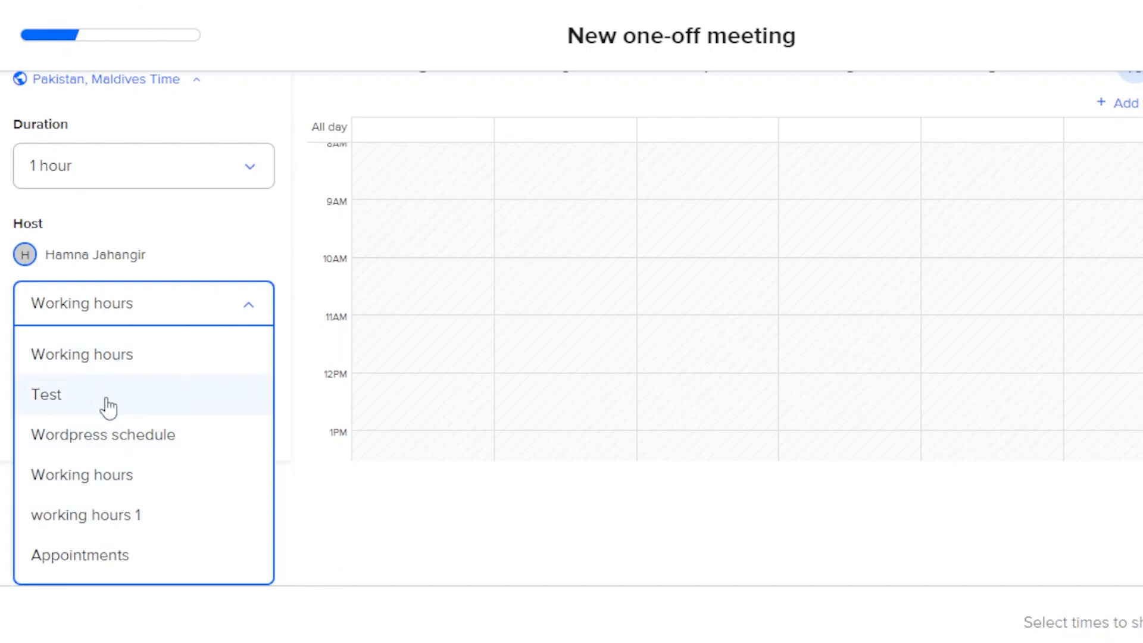
pyautogui.click(106, 517)
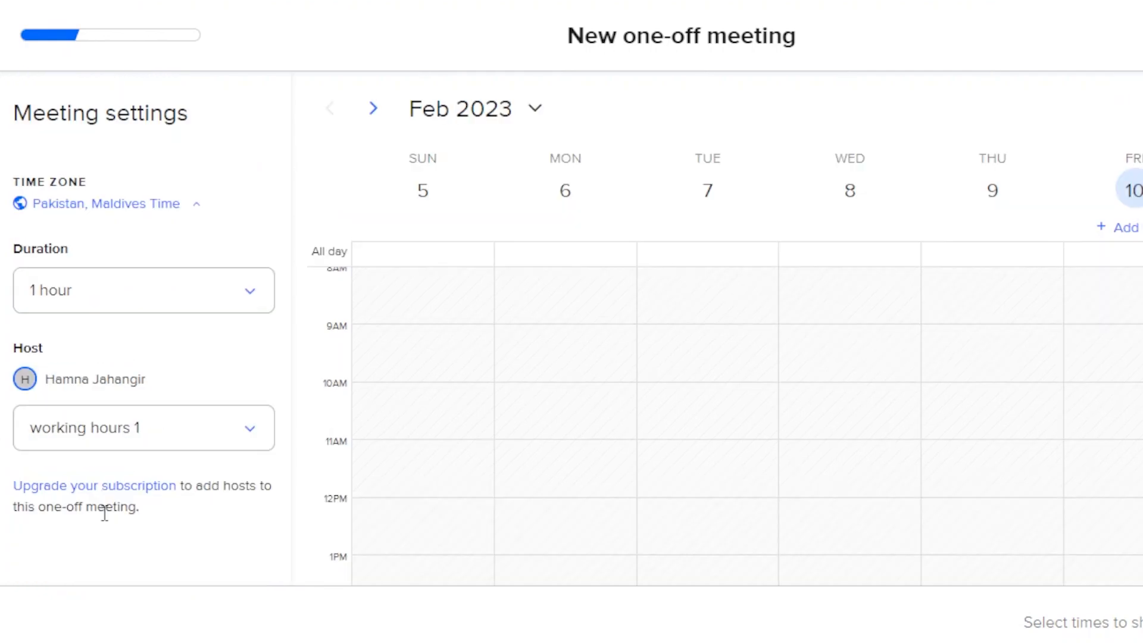
pyautogui.scroll(-3, 609, 333)
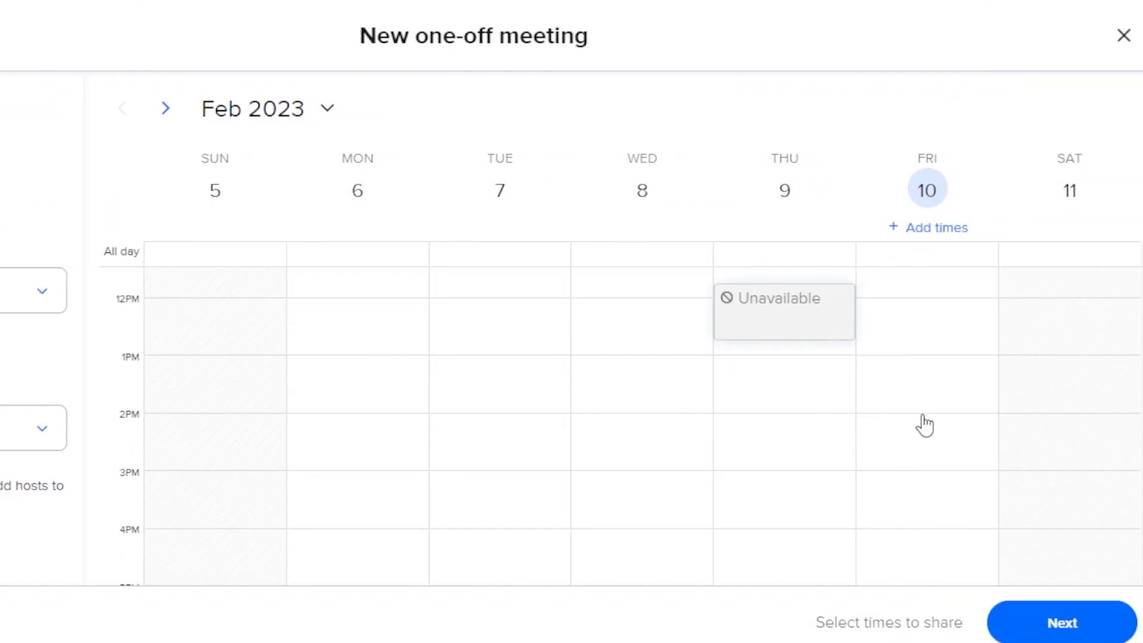
pyautogui.scroll(4, 934, 536)
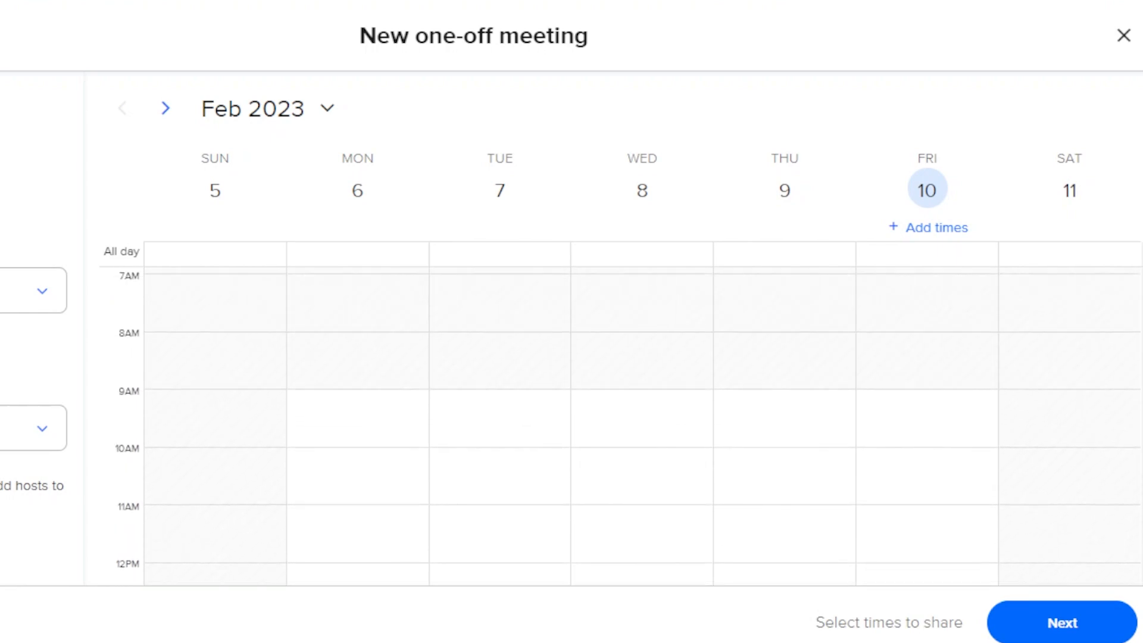
pyautogui.click(1062, 622)
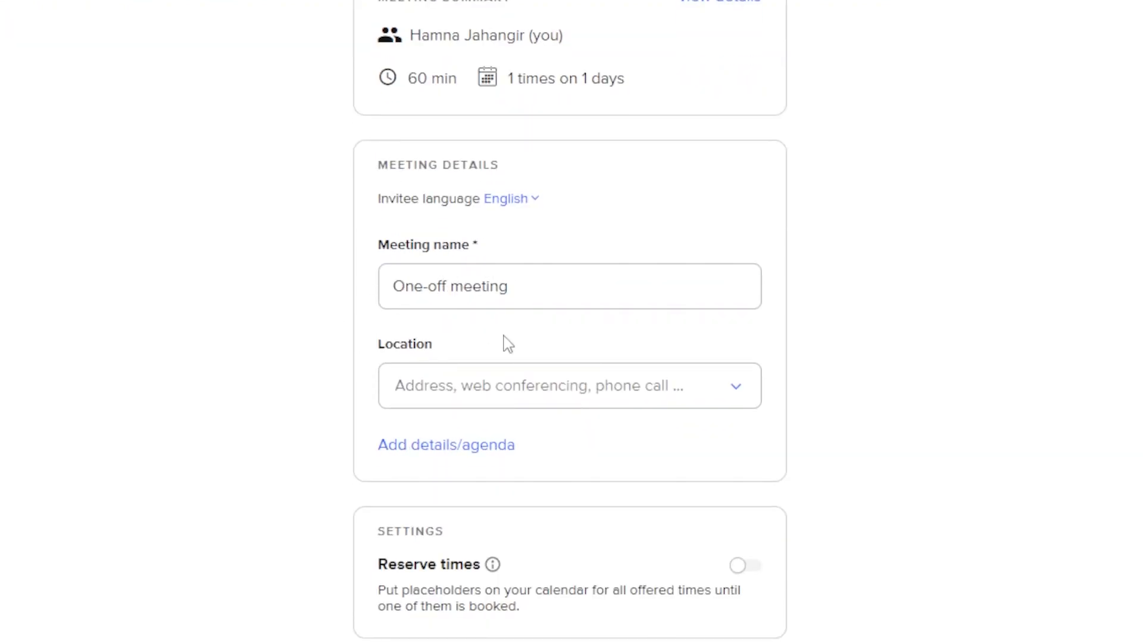
# Step: Set the one-off meeting's location to Google Meet and reveal its details/agenda field
pyautogui.click(524, 391)
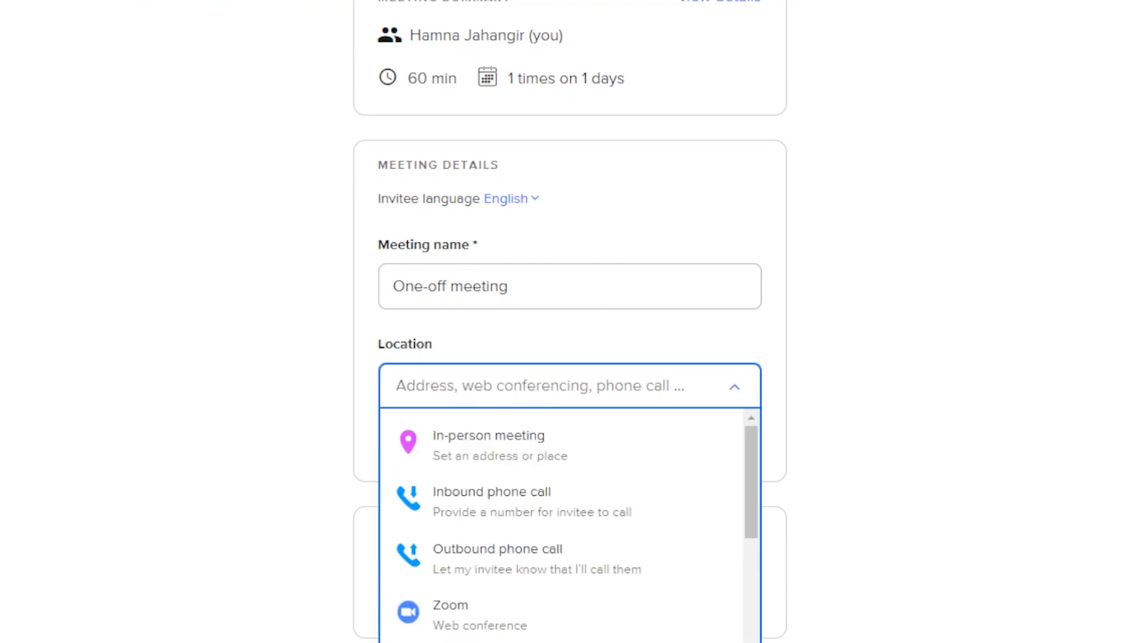
pyautogui.scroll(-2, 570, 321)
pyautogui.moveTo(747, 371); pyautogui.dragTo(761, 347)
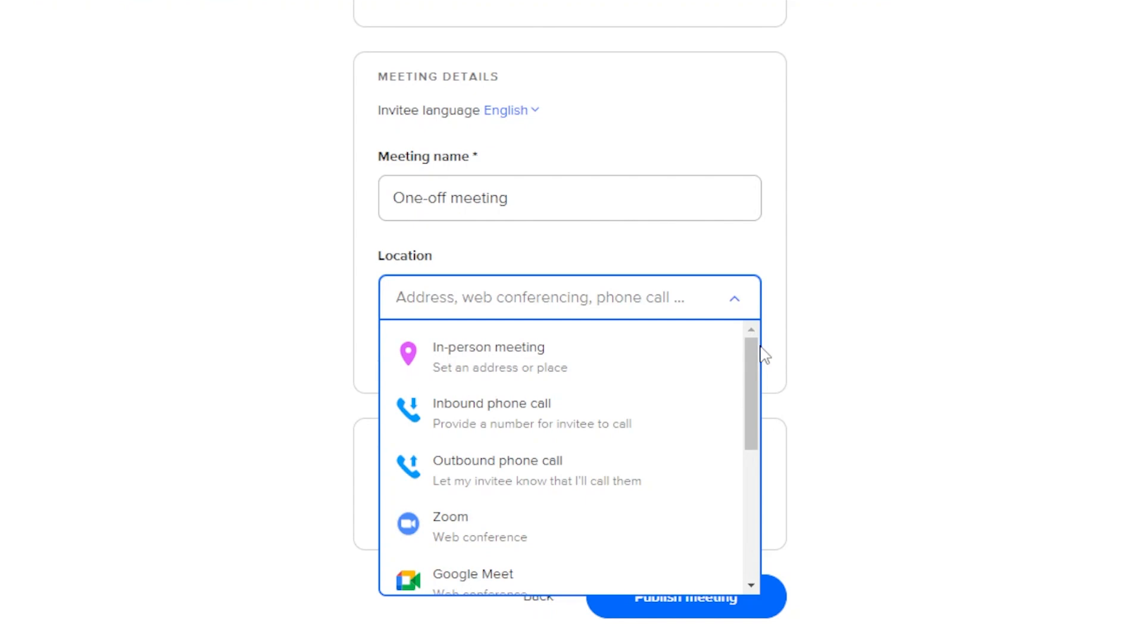
pyautogui.moveTo(748, 364); pyautogui.dragTo(752, 434)
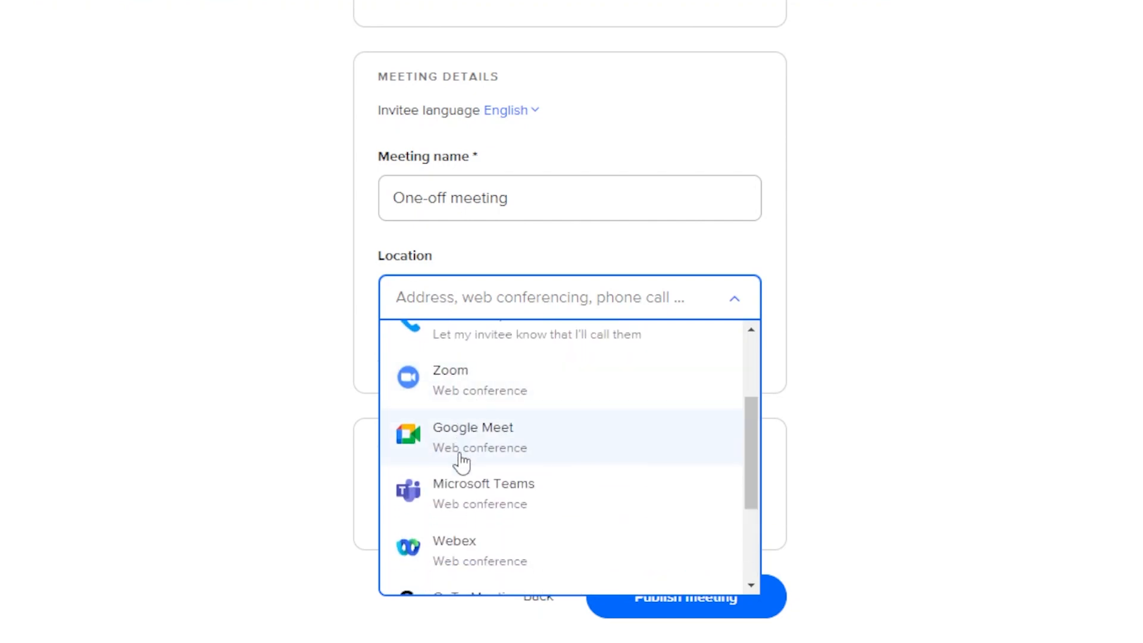
pyautogui.click(497, 427)
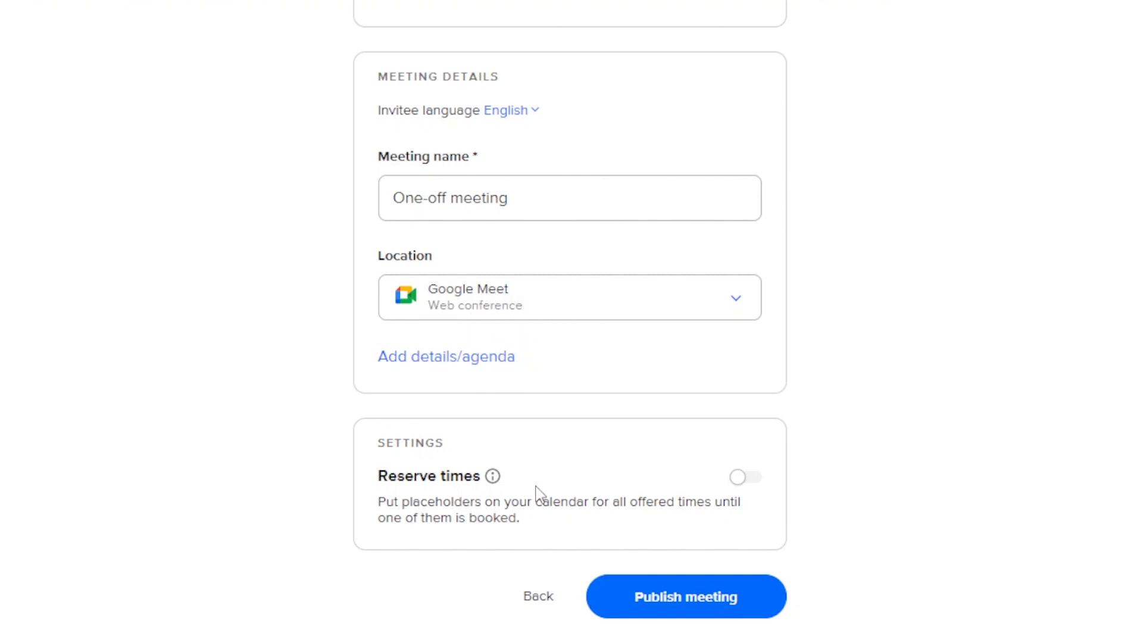
pyautogui.click(443, 360)
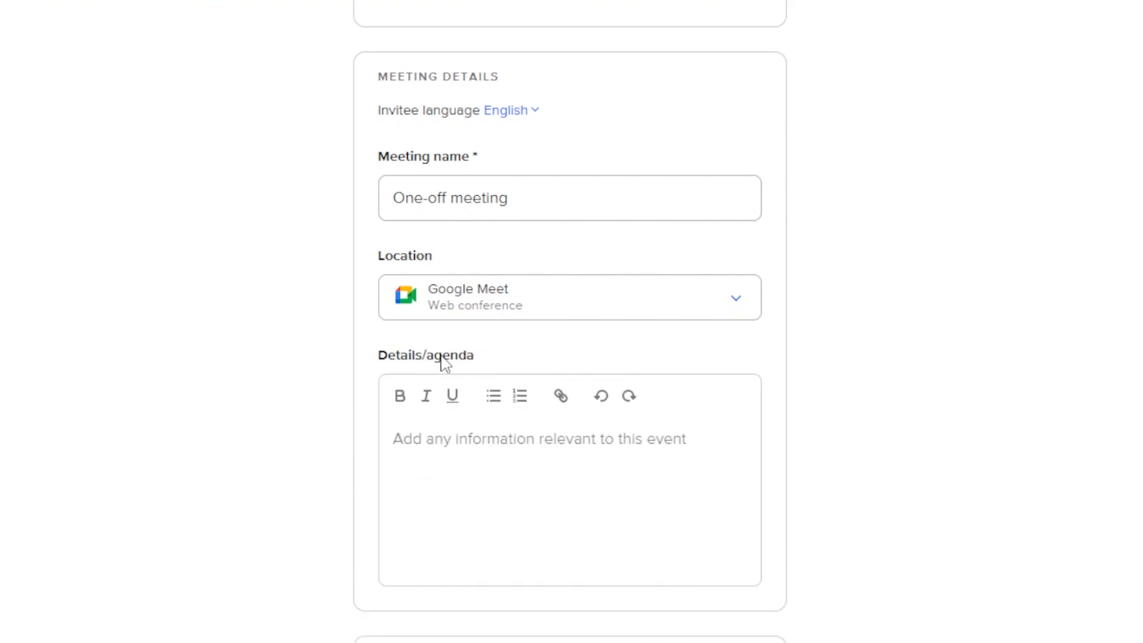
pyautogui.scroll(-4, 950, 560)
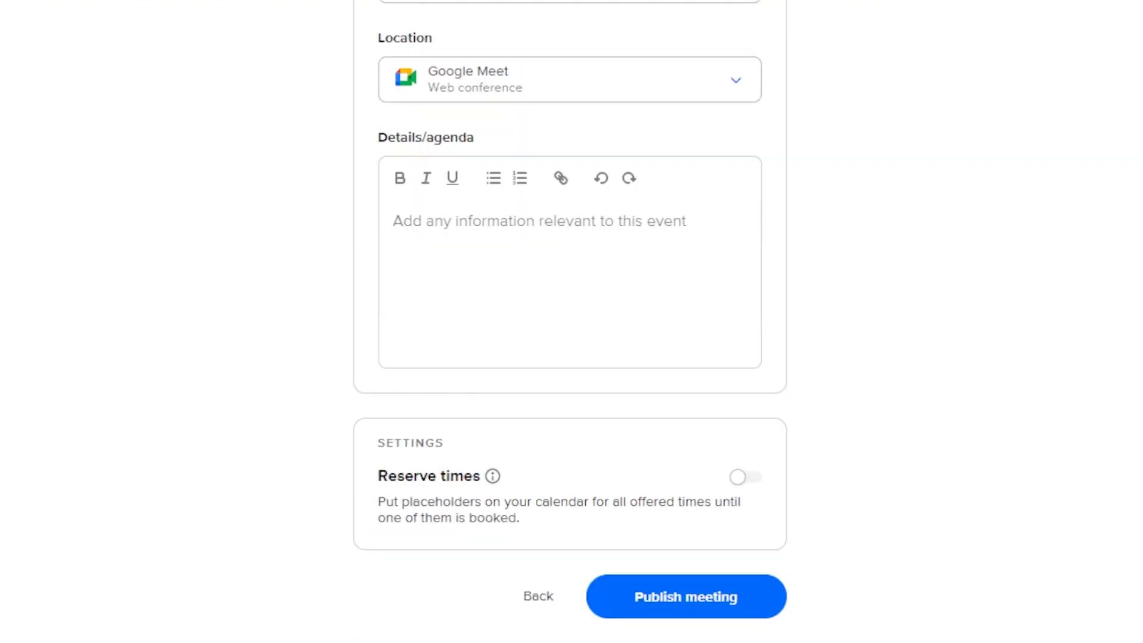
# Step: Publish the one-off meeting, copy its share link and close the sharing dialog
pyautogui.click(694, 594)
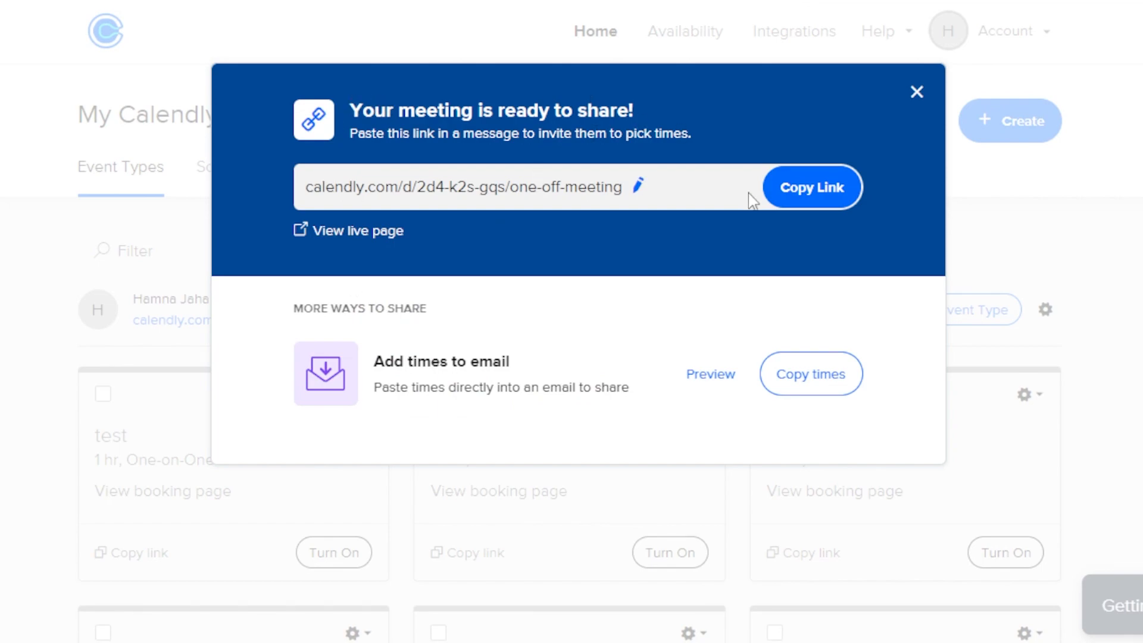
pyautogui.click(804, 196)
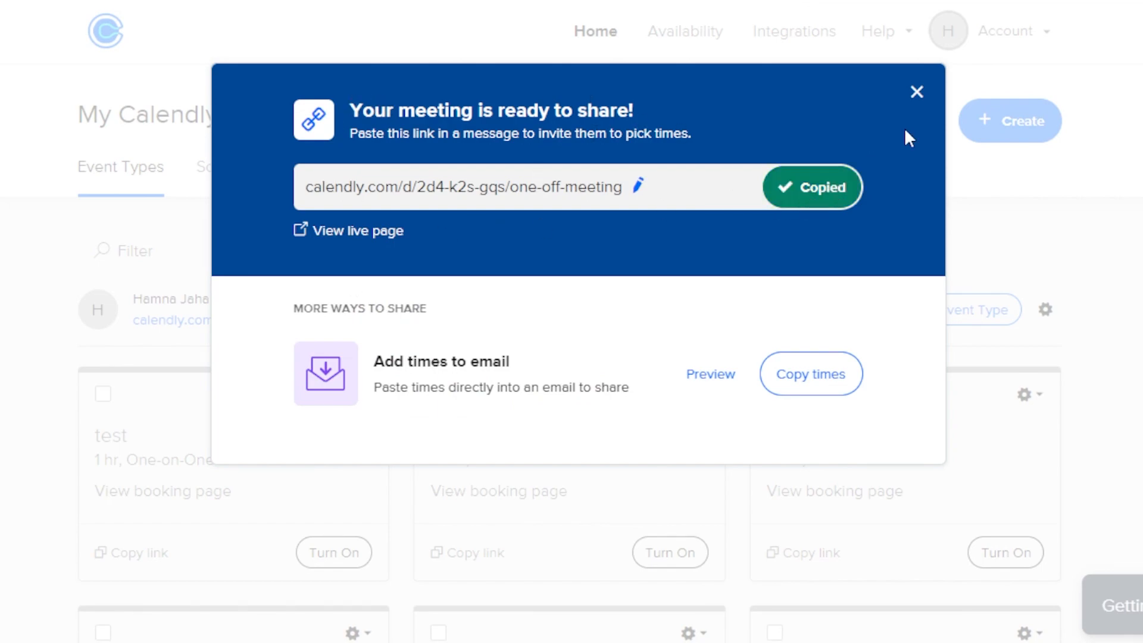
pyautogui.click(917, 95)
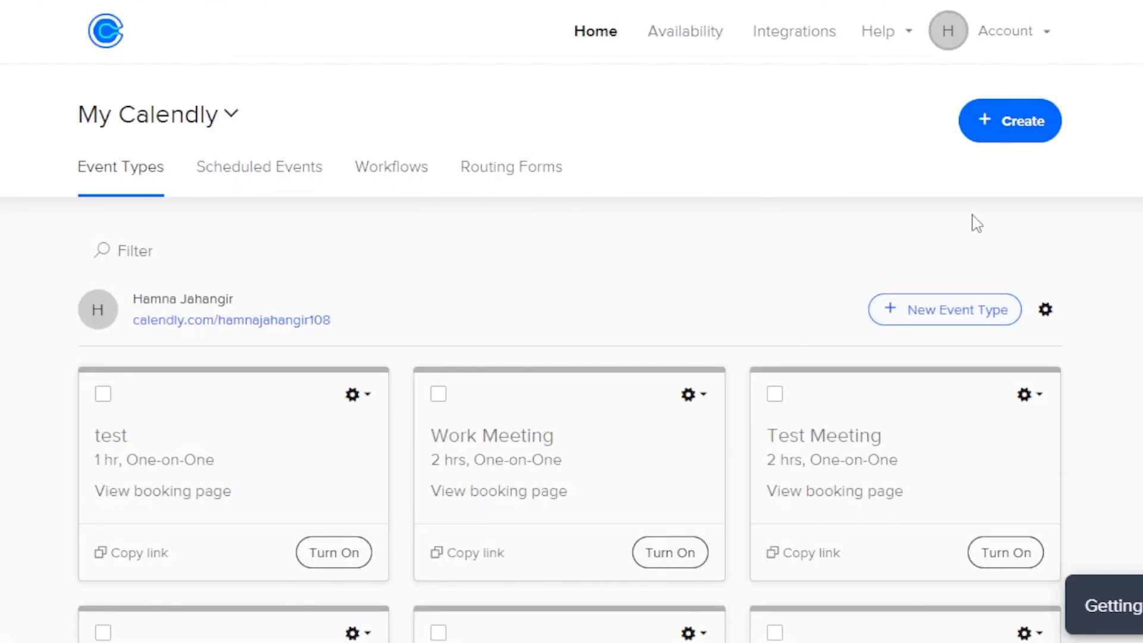
# Step: Start creating a new event type, review the available kinds of event, and return to the home page
pyautogui.click(1010, 138)
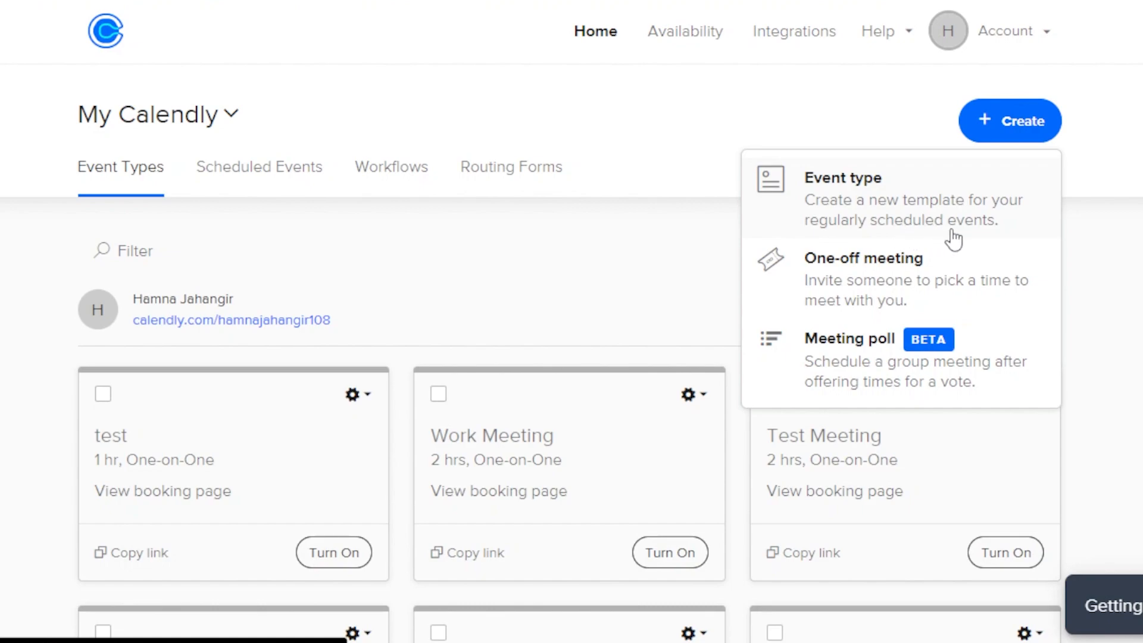
pyautogui.click(821, 203)
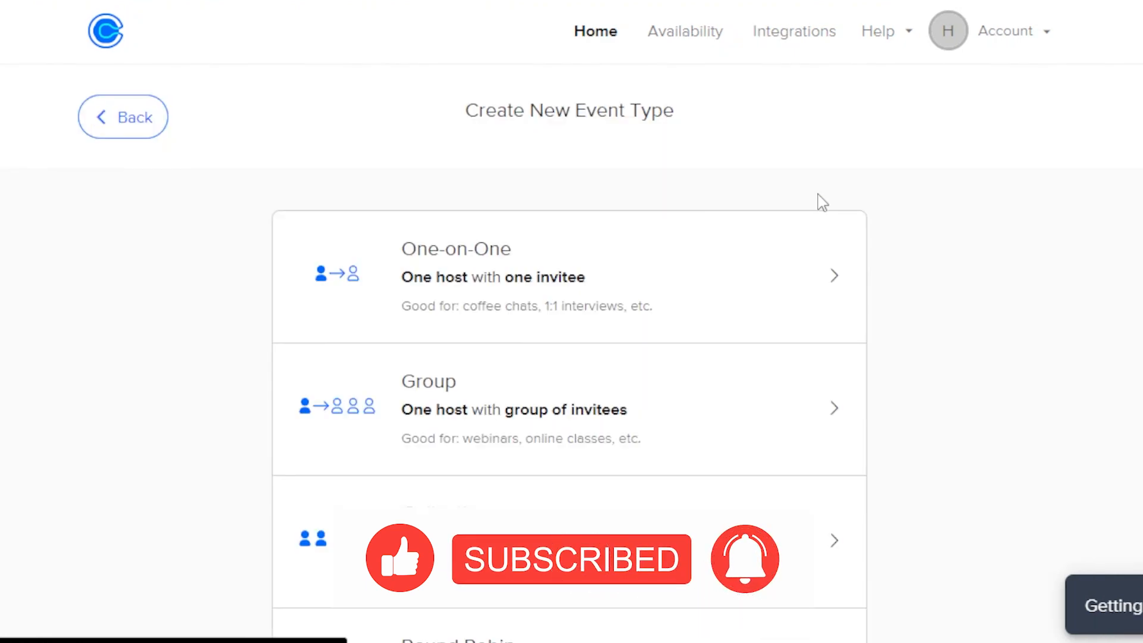
pyautogui.scroll(-3, 569, 334)
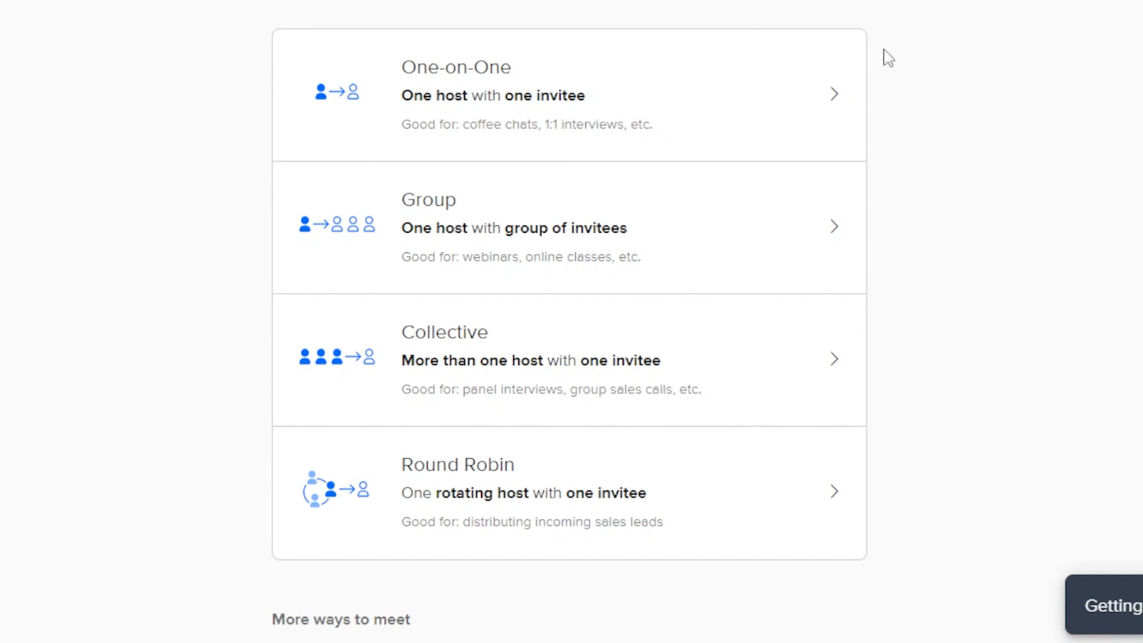
pyautogui.scroll(3, 910, 347)
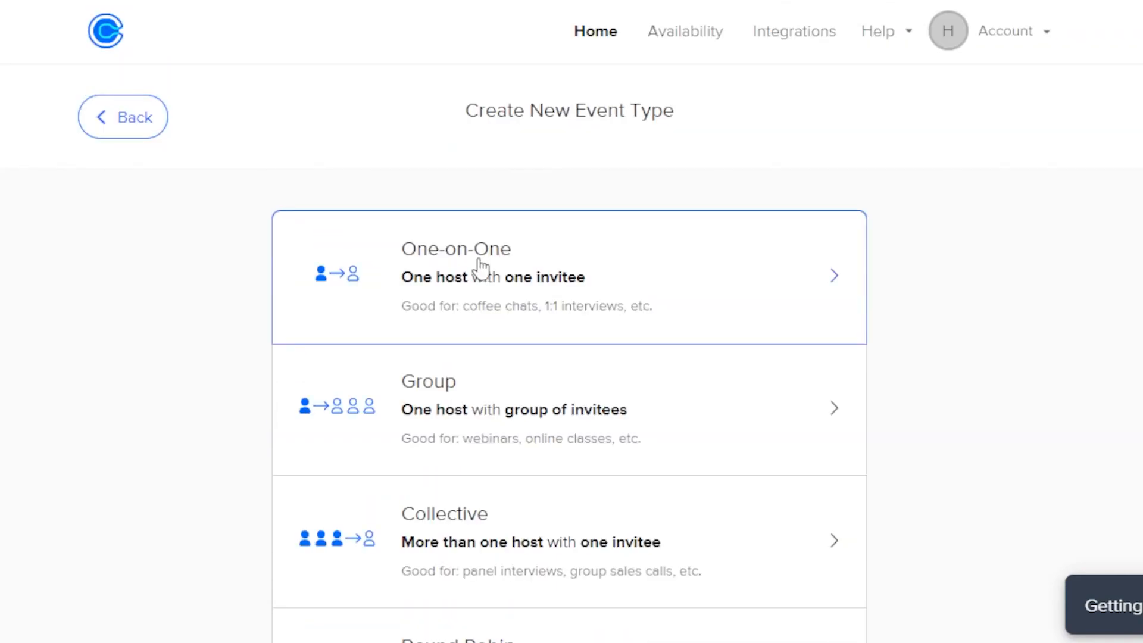
pyautogui.click(136, 119)
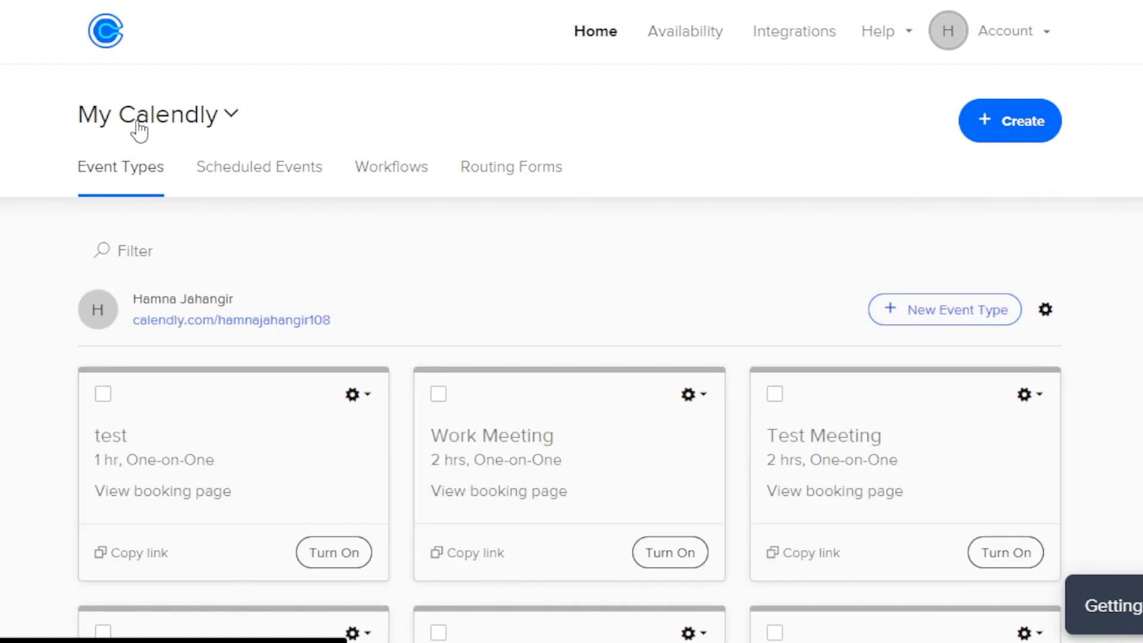
# Step: Open the integrations page and look through the full list of available integrations
pyautogui.click(801, 38)
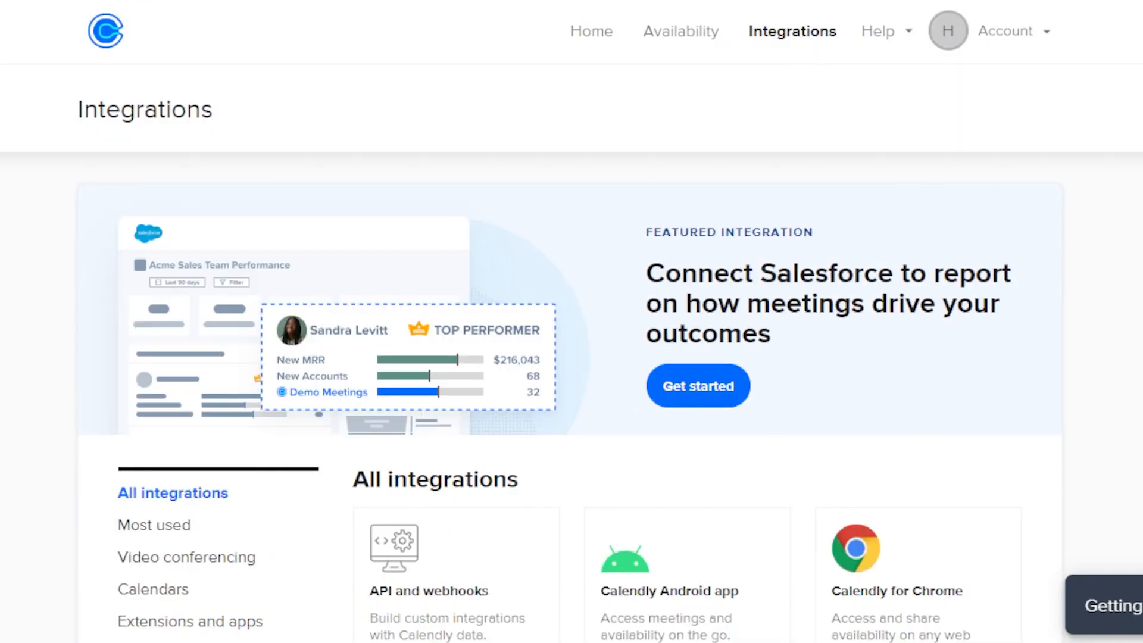
pyautogui.scroll(-7, 569, 321)
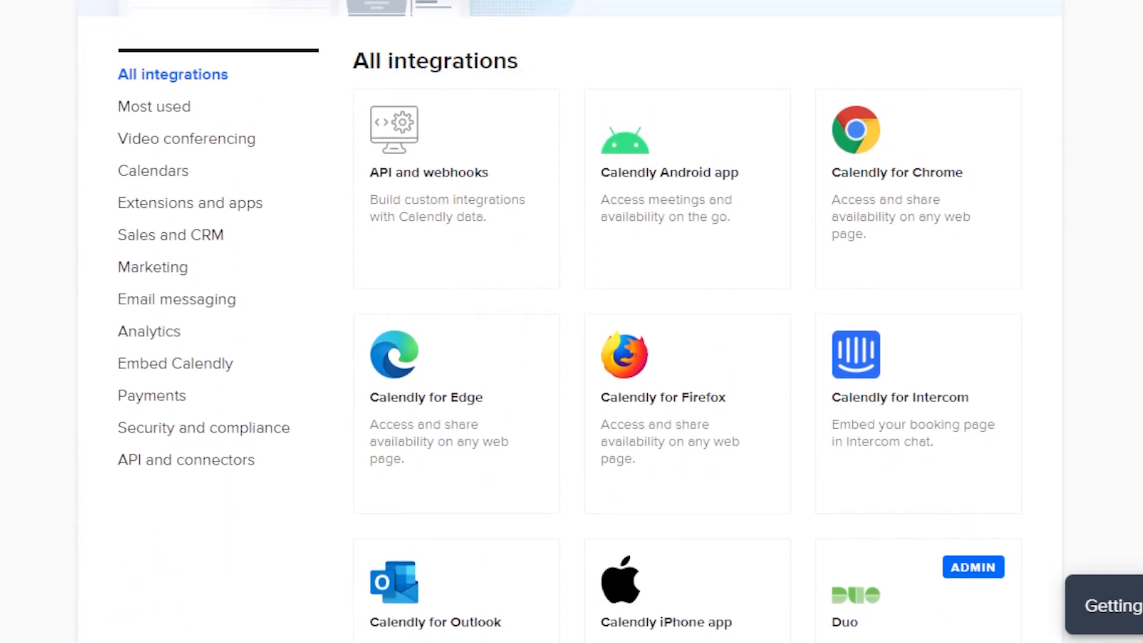
pyautogui.scroll(-3, 569, 322)
pyautogui.scroll(-9, 570, 321)
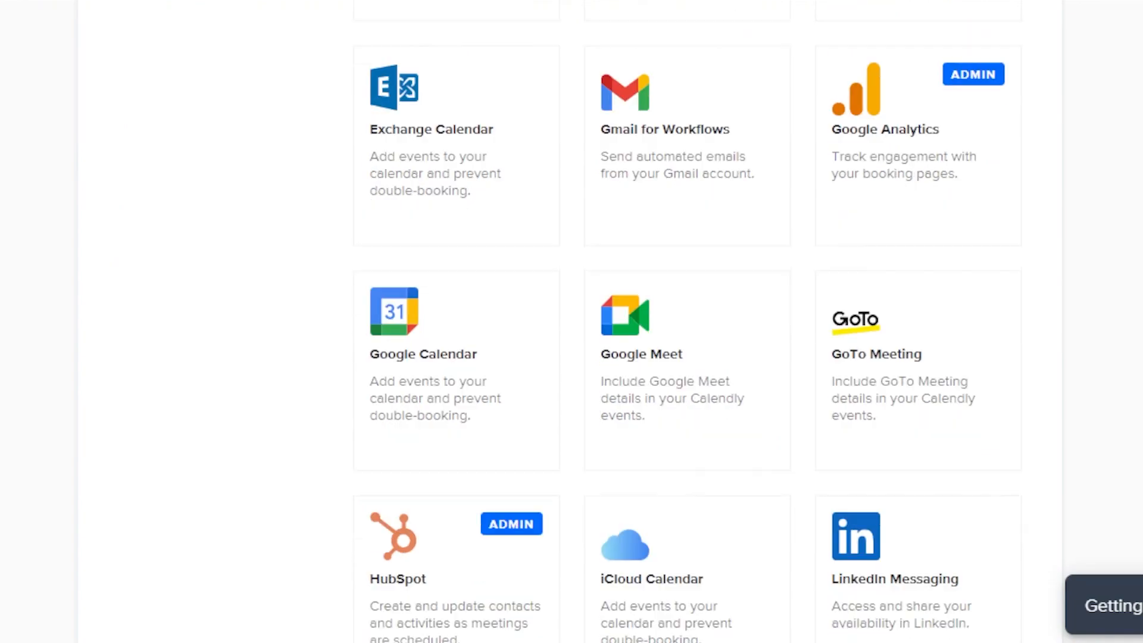
pyautogui.scroll(-11, 569, 322)
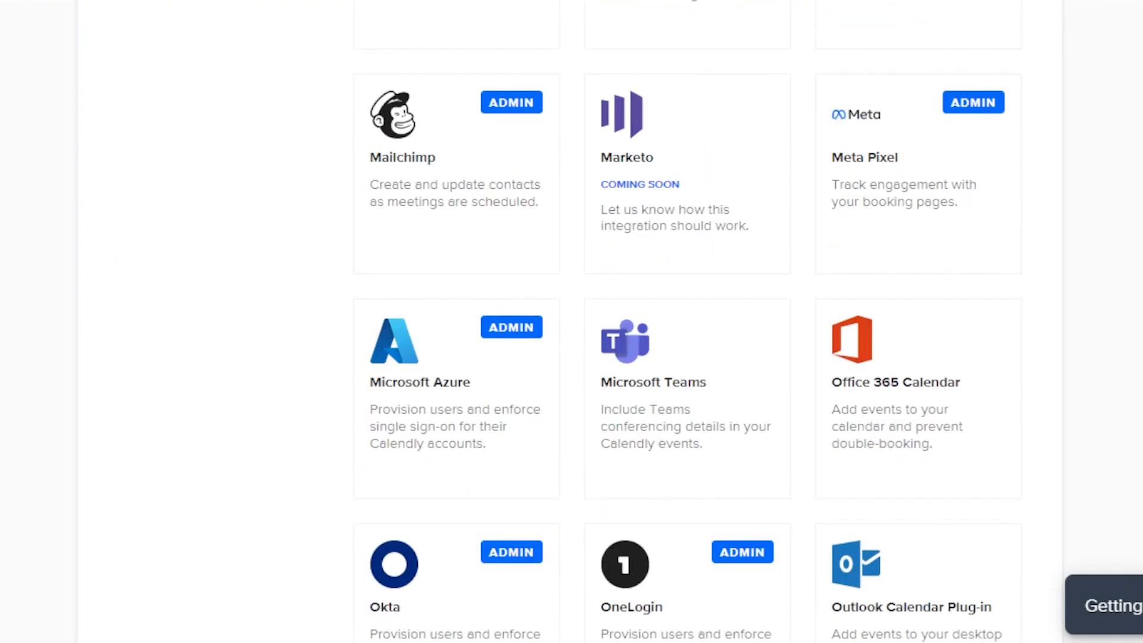
pyautogui.scroll(-11, 569, 322)
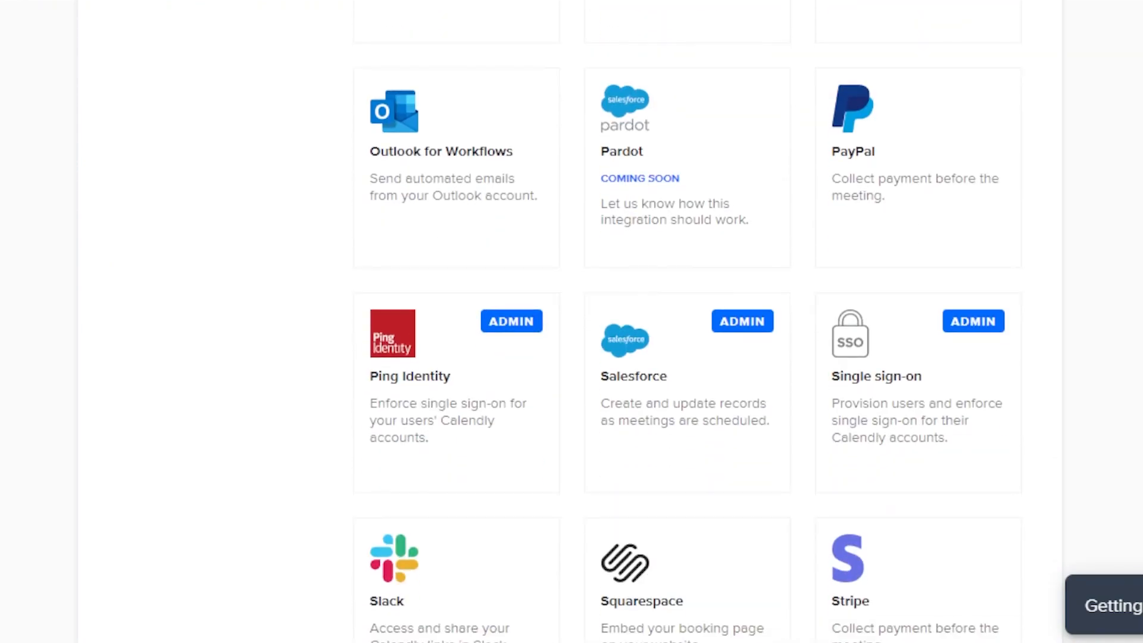
pyautogui.scroll(-3, 570, 321)
pyautogui.scroll(-5, 570, 321)
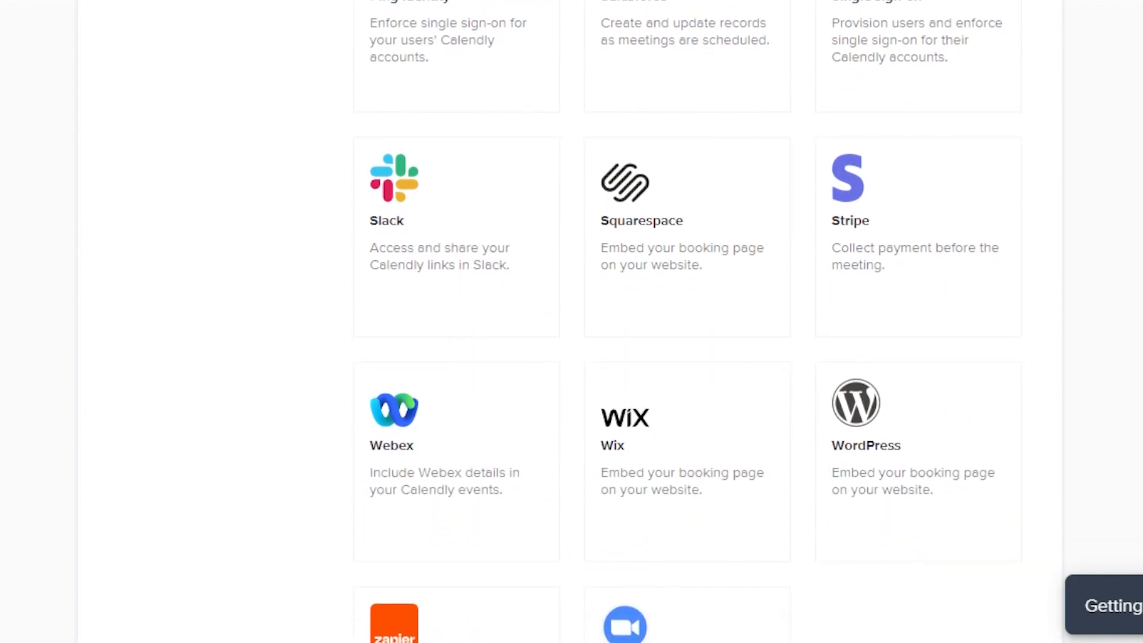
pyautogui.scroll(-1, 570, 321)
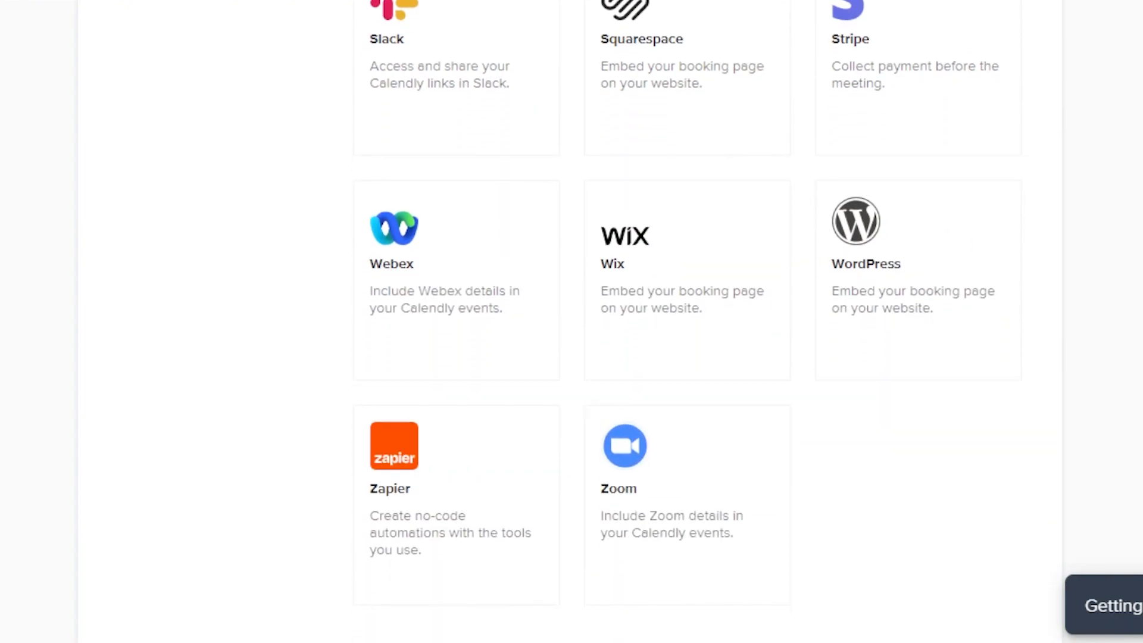
pyautogui.scroll(-3, 569, 322)
pyautogui.scroll(20, 570, 321)
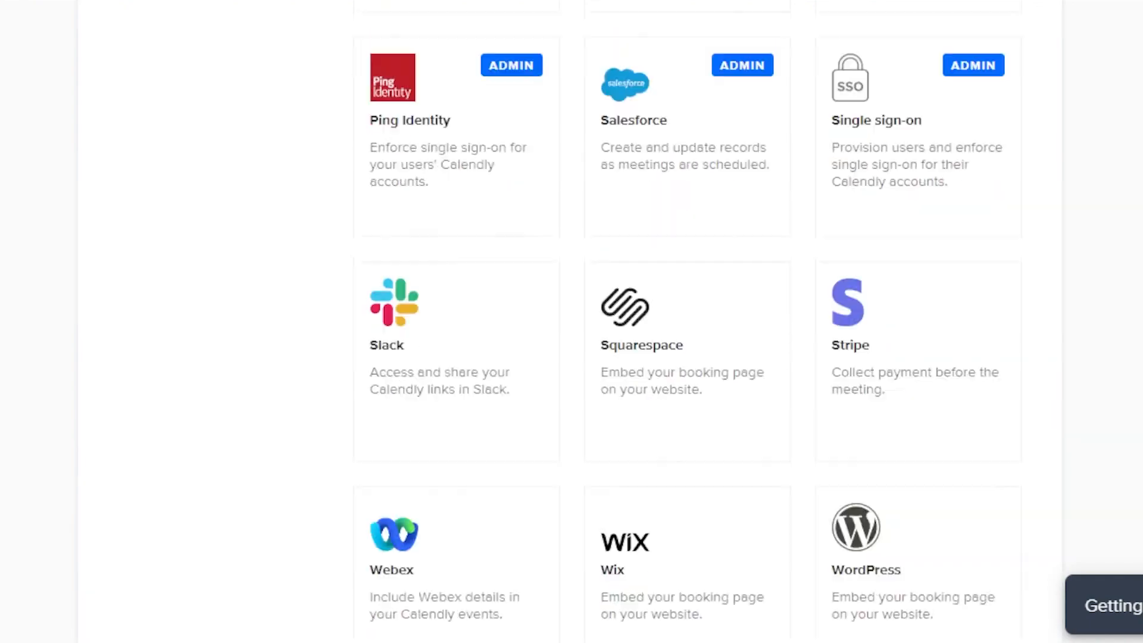
pyautogui.scroll(20, 570, 321)
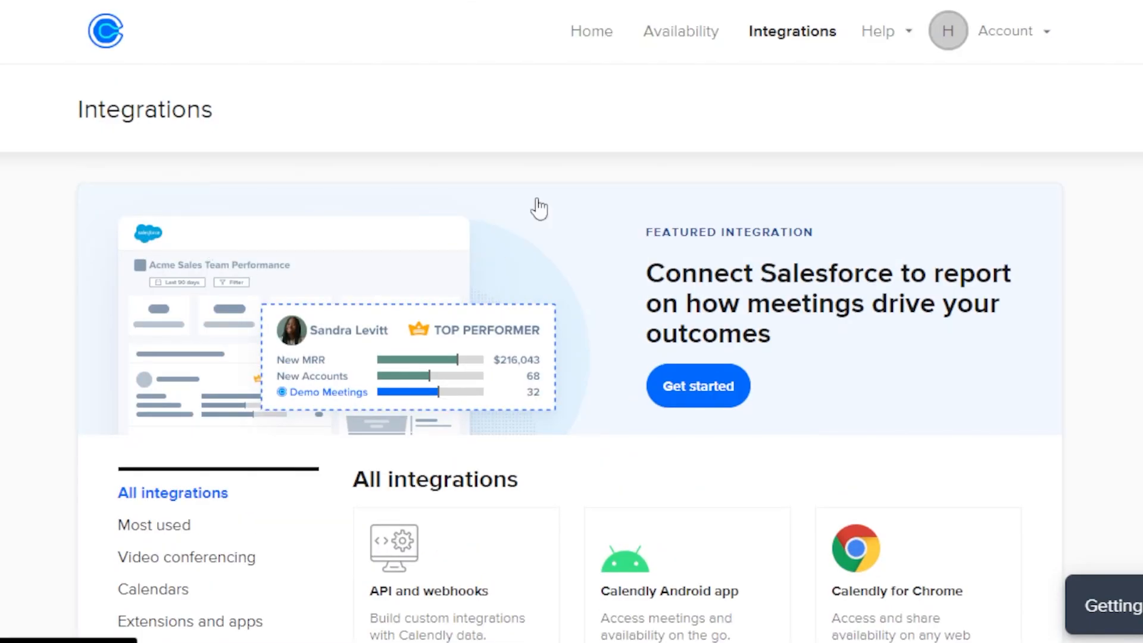
# Step: Return to the home page and examine the scheduled events and their Upcoming, Pending and Past views
pyautogui.click(1030, 39)
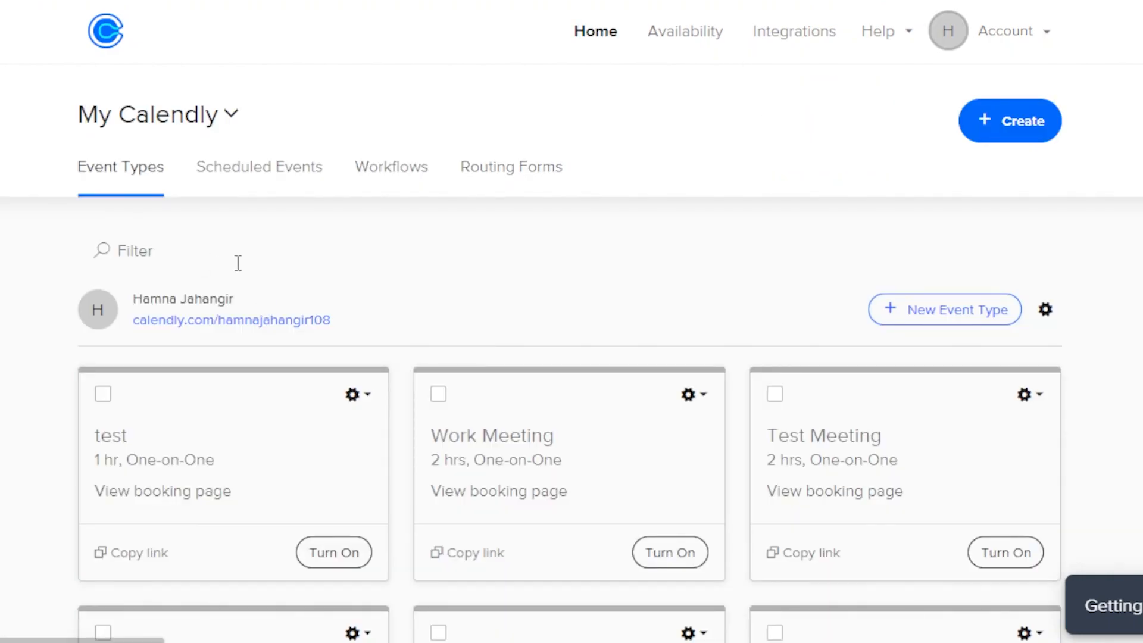
pyautogui.click(284, 185)
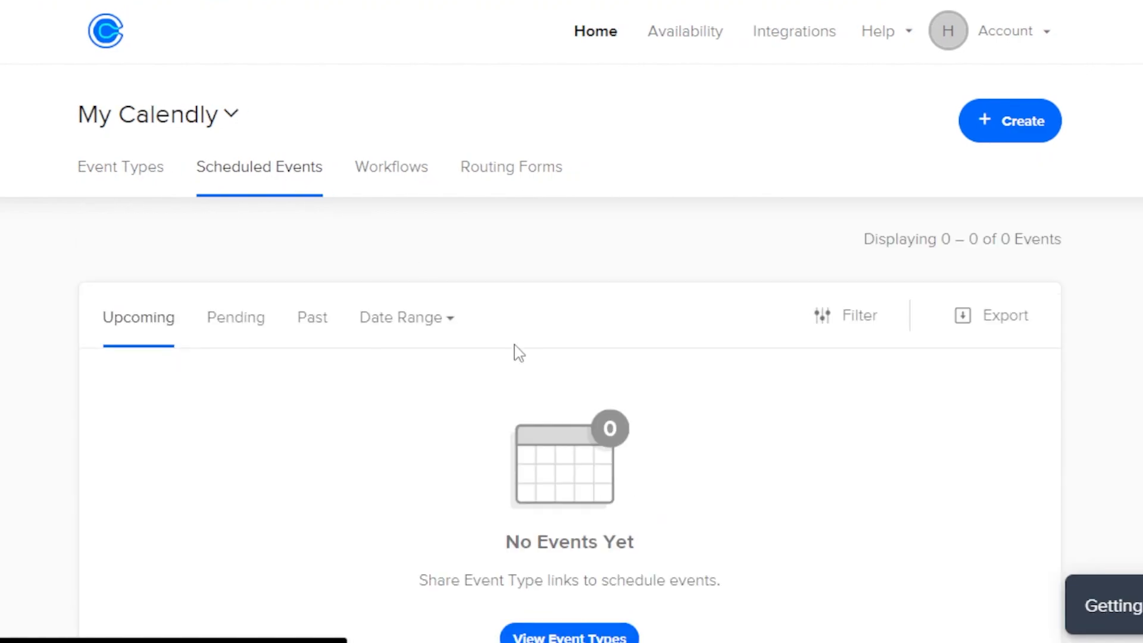
pyautogui.scroll(-3, 571, 321)
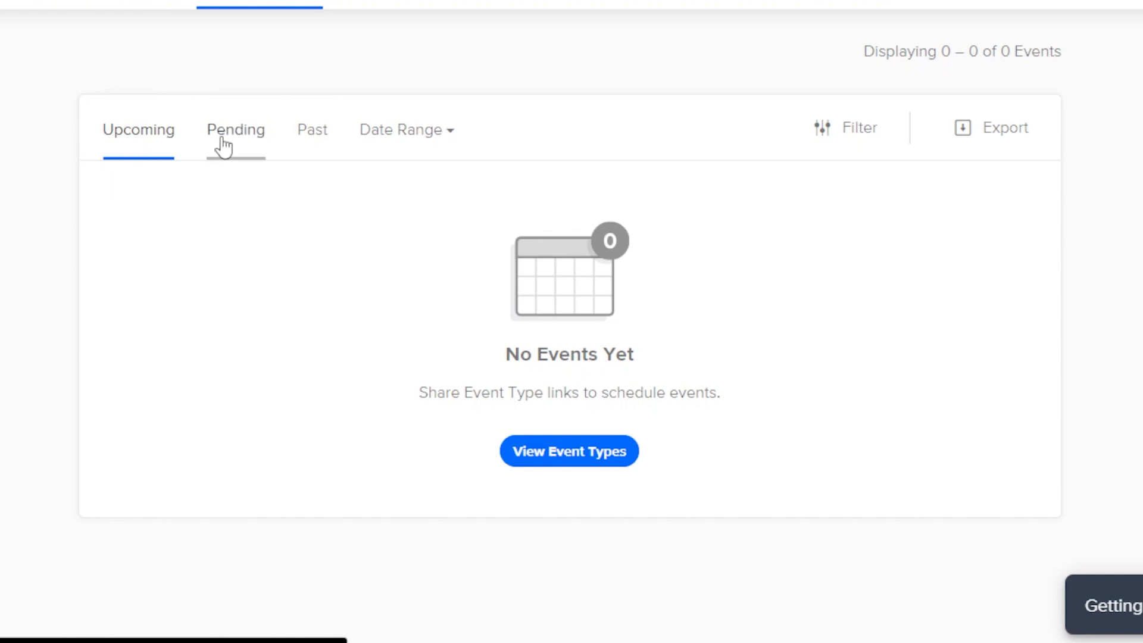
pyautogui.scroll(3, 572, 322)
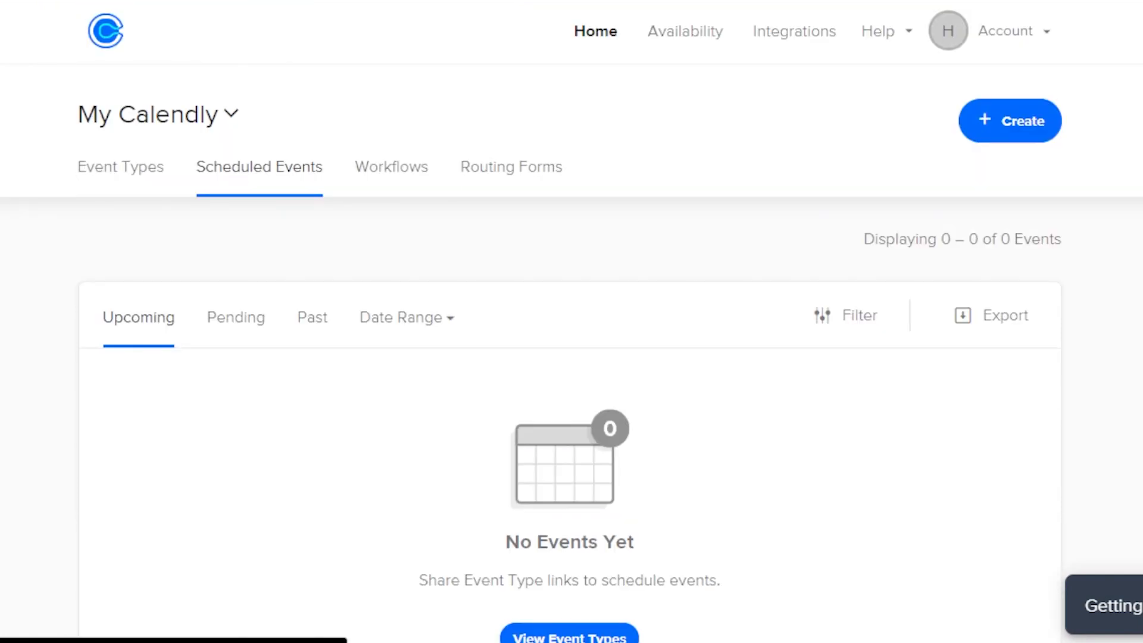
# Step: View the workflows and routing forms sections and examine the plans on the Pricing and Plans page
pyautogui.click(399, 172)
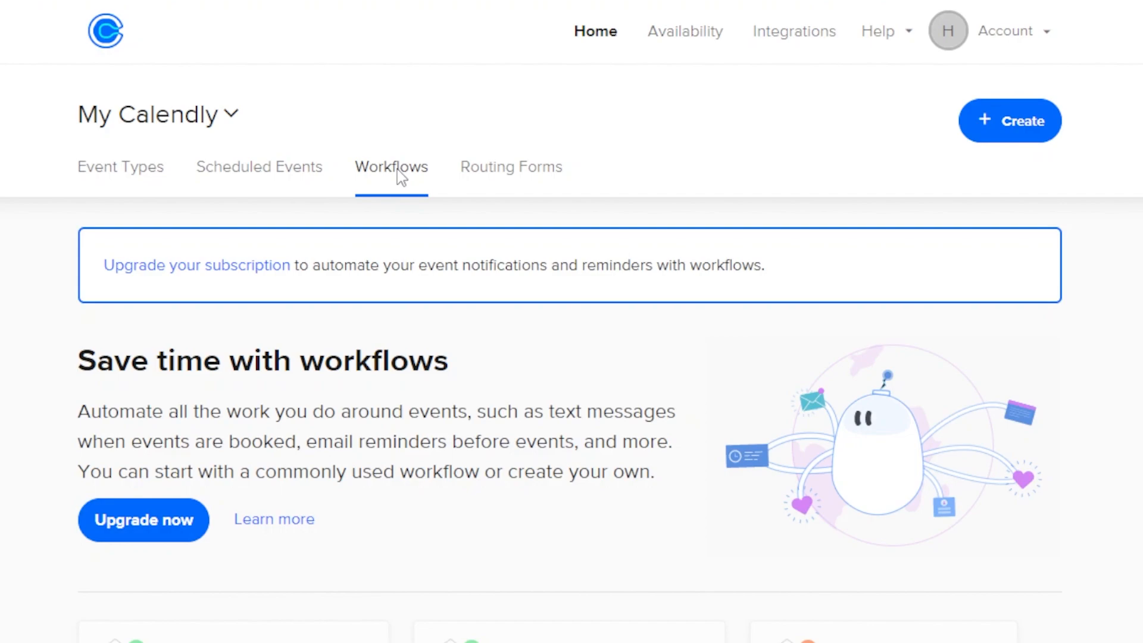
pyautogui.click(487, 165)
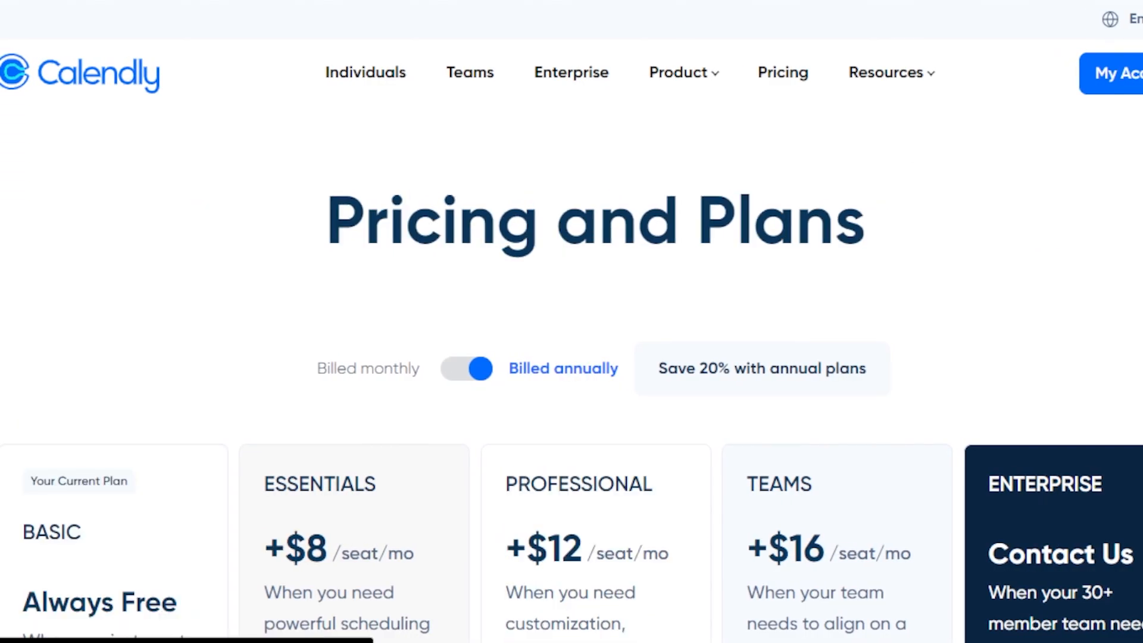
pyautogui.scroll(-2, 571, 369)
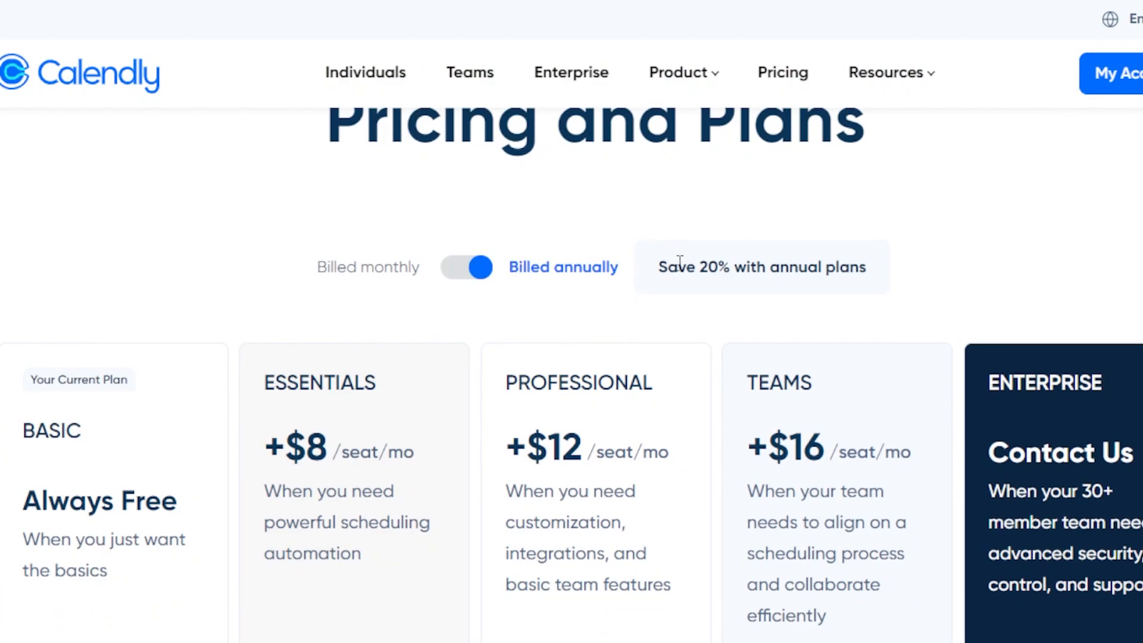
# Step: Examine the annual billing discount, the Basic plan and the features-by-plan comparison on the pricing page
pyautogui.moveTo(666, 267); pyautogui.dragTo(1107, 191)
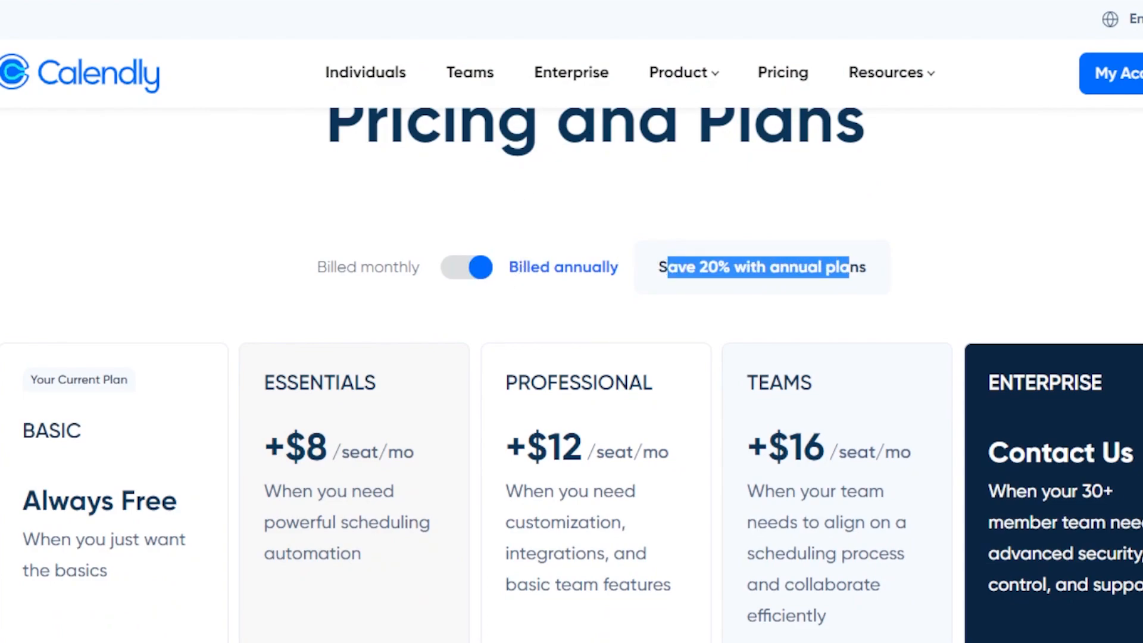
pyautogui.scroll(-3, 571, 357)
pyautogui.scroll(1, 571, 369)
pyautogui.scroll(-1, 571, 369)
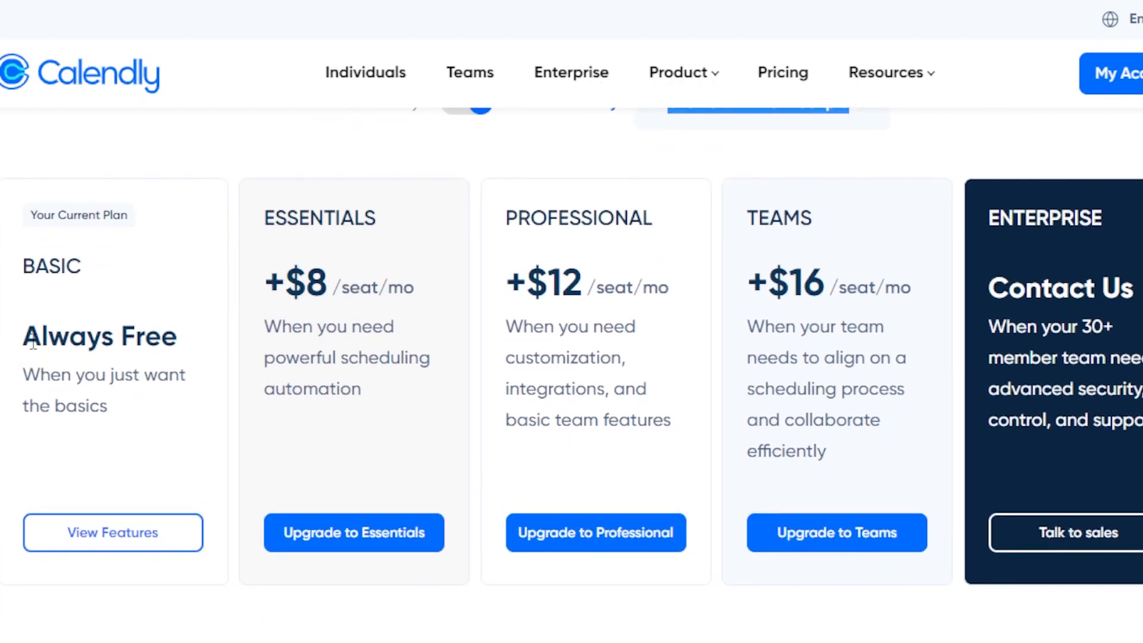
pyautogui.moveTo(25, 336); pyautogui.dragTo(195, 340)
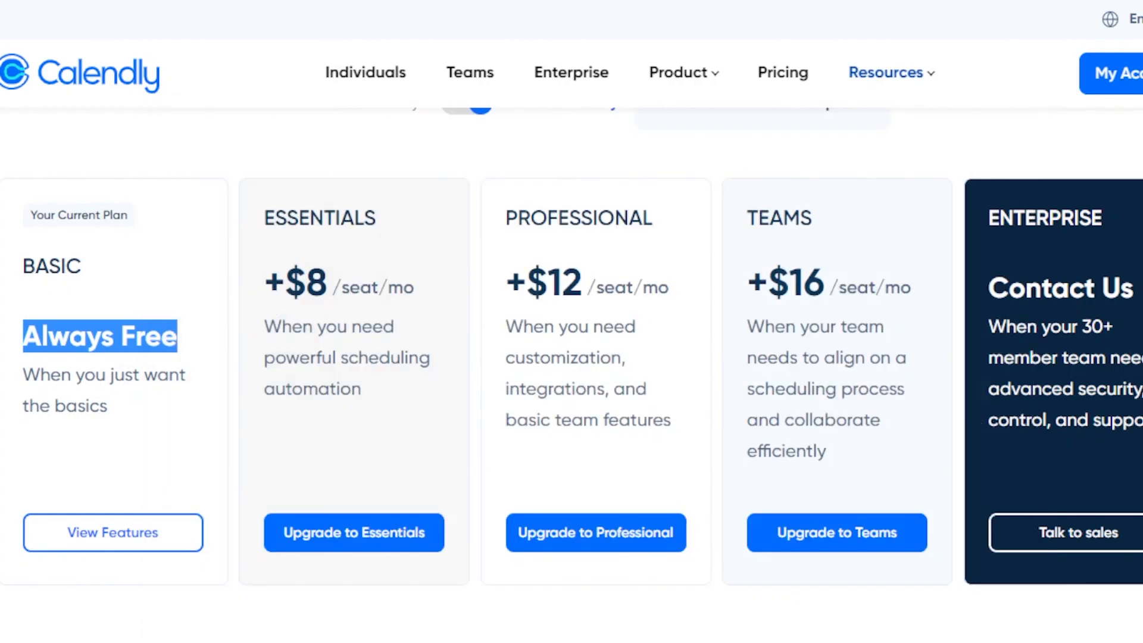
pyautogui.scroll(-10, 571, 322)
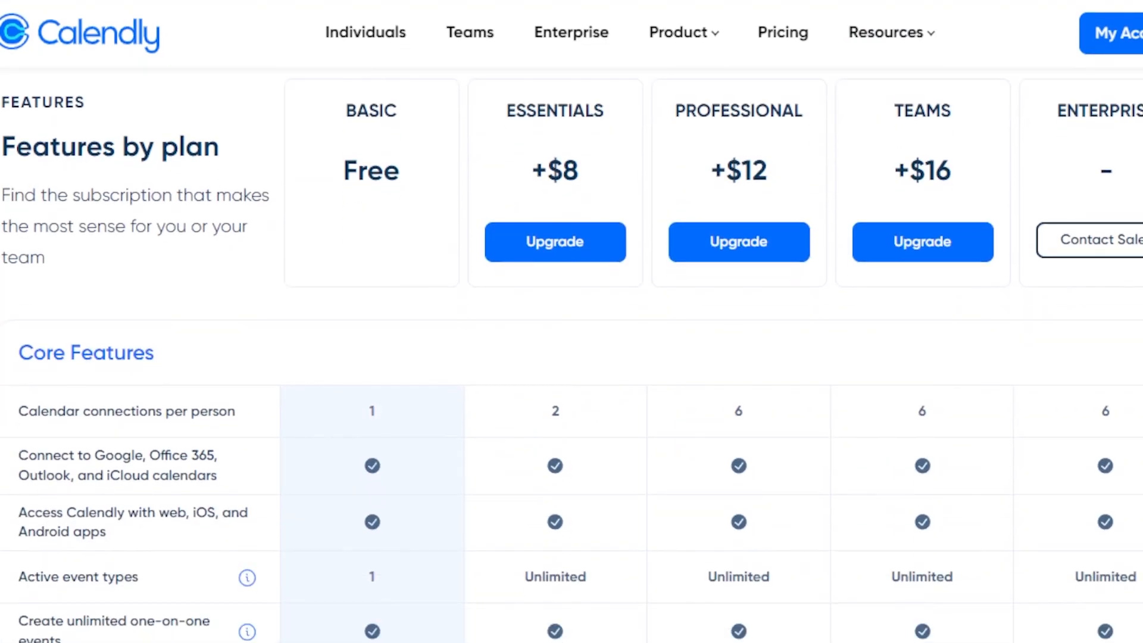
pyautogui.scroll(-4, 423, 390)
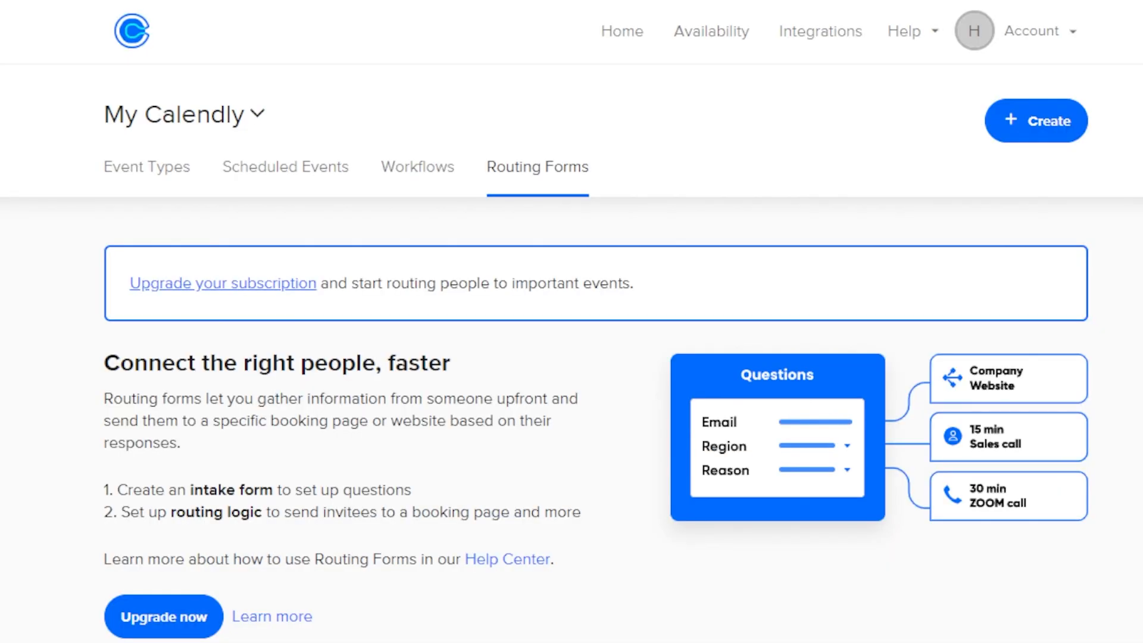
# Step: Return to the event types, select and deselect the one-hour "test" event type, and review its available actions
pyautogui.click(179, 166)
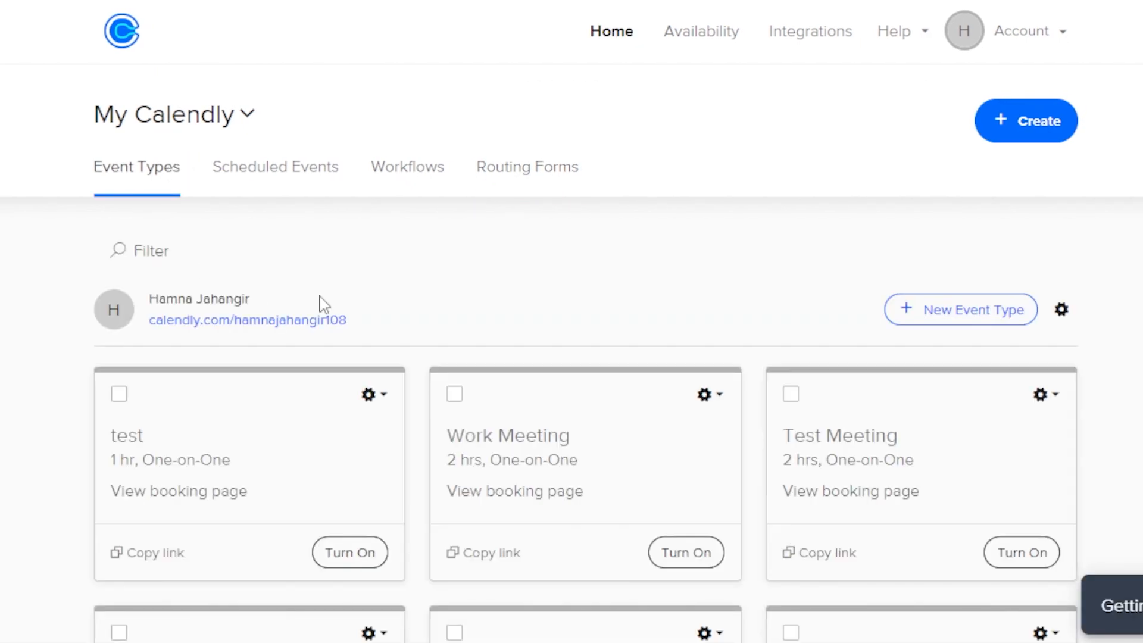
pyautogui.scroll(-1, 571, 321)
pyautogui.scroll(-3, 1028, 191)
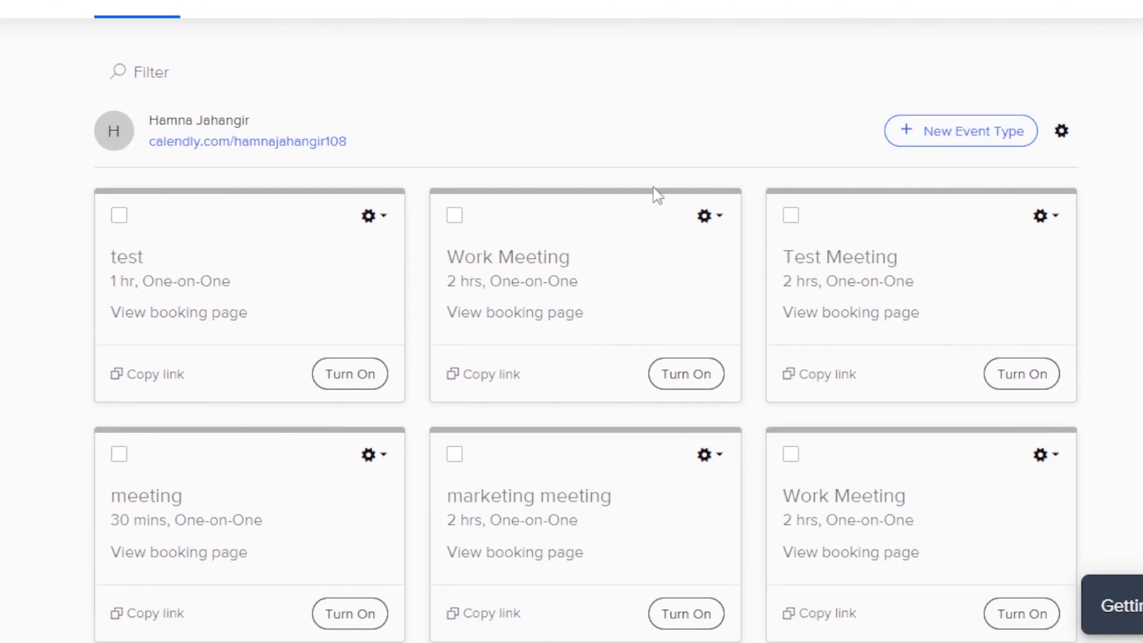
pyautogui.click(120, 214)
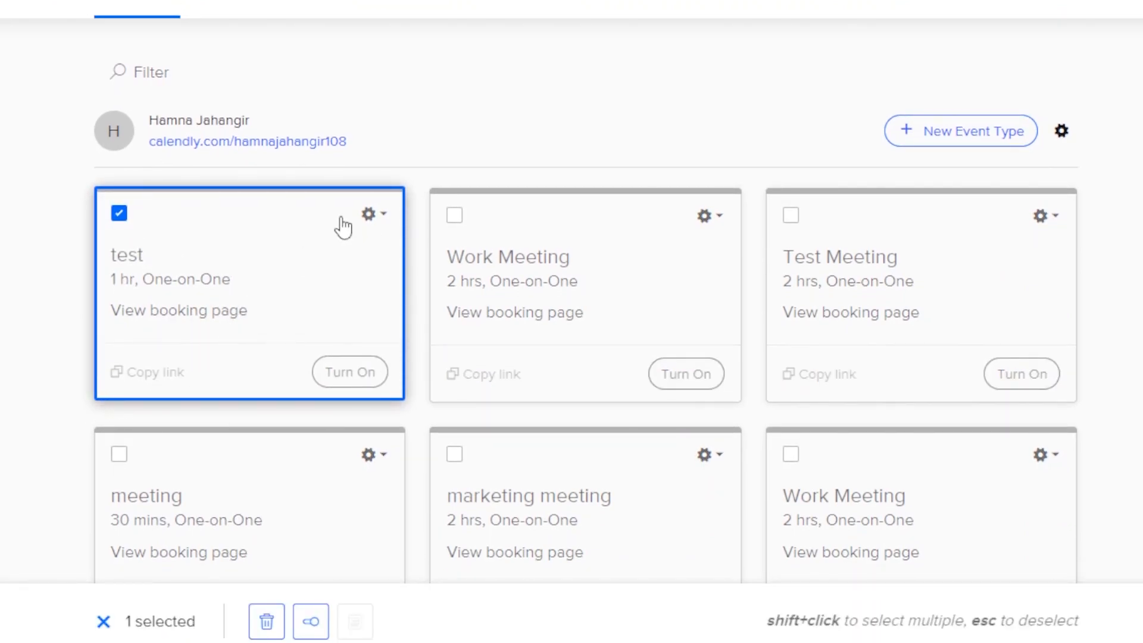
pyautogui.press('Escape')
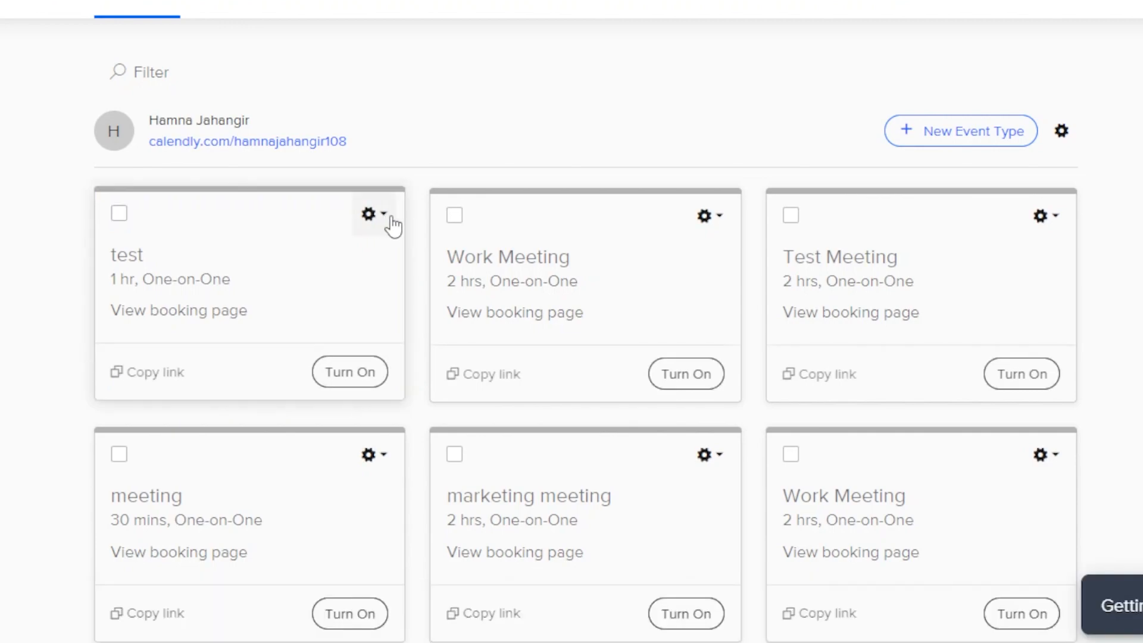
pyautogui.click(389, 224)
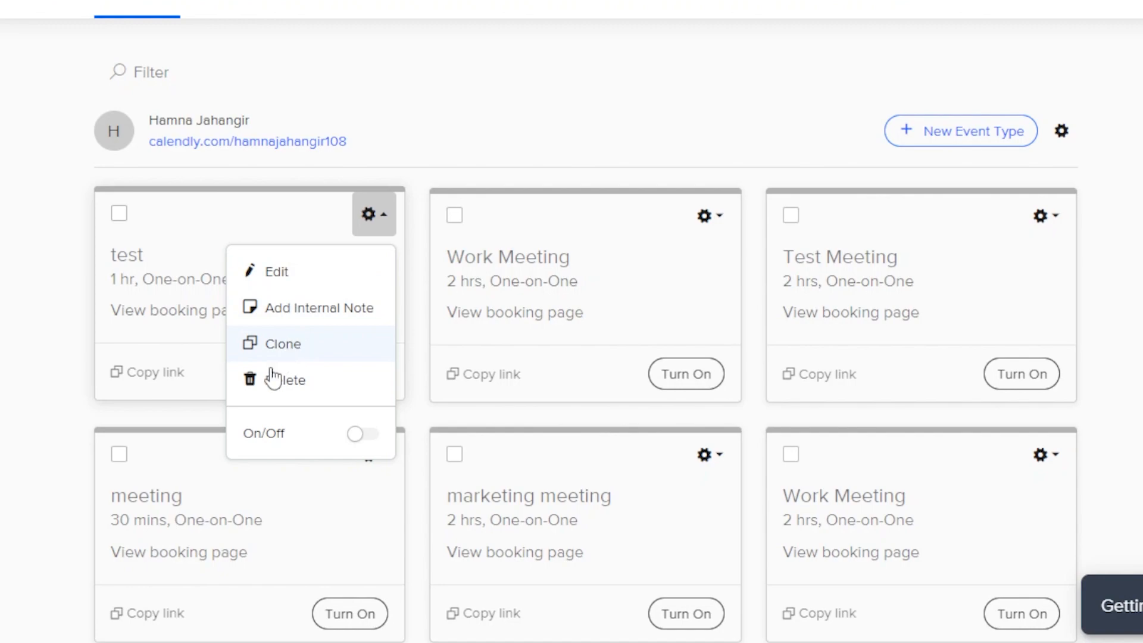
pyautogui.click(23, 282)
pyautogui.scroll(3, 602, 163)
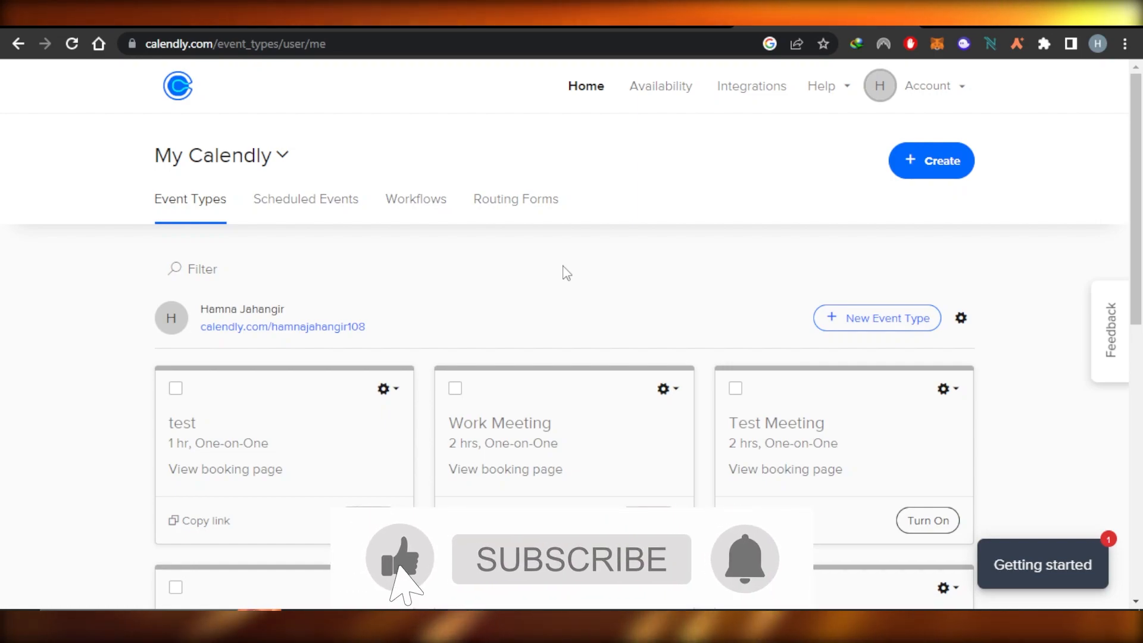
pyautogui.scroll(-5, 1141, 274)
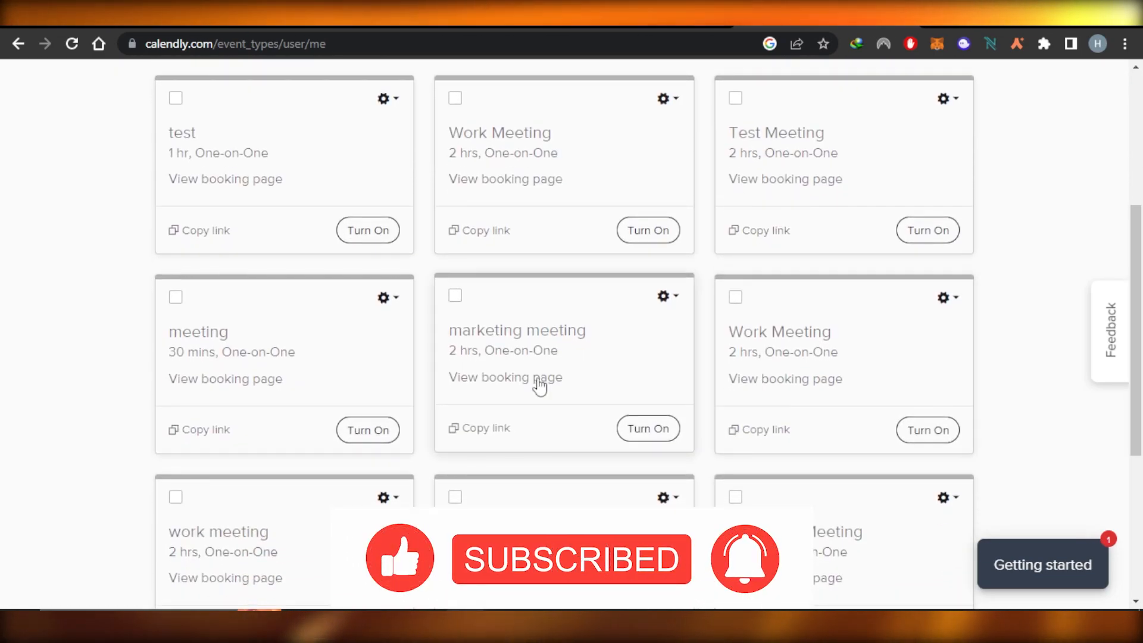